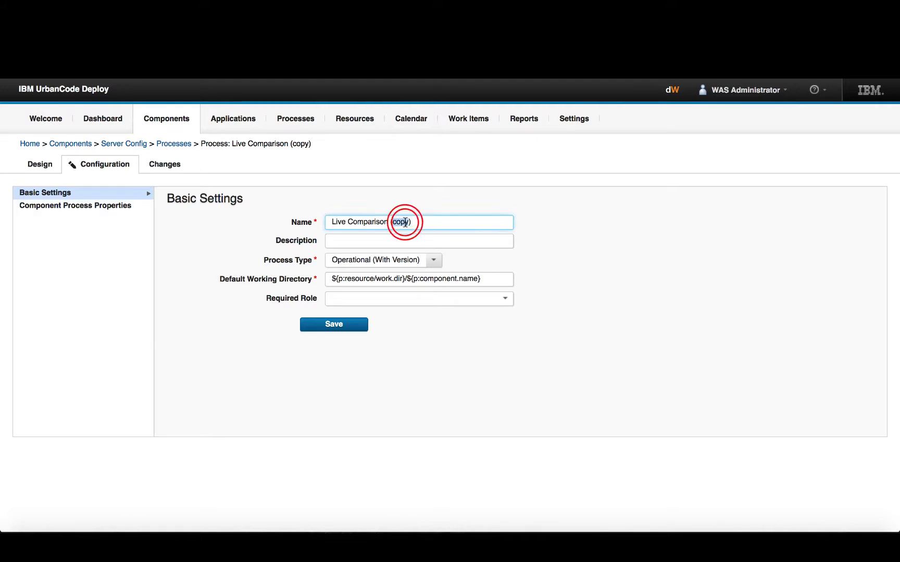
- Rename the copied component process as "Live Comparison with Get Result" and save its basic settings
{"action": "key", "text": "BackSpace"}
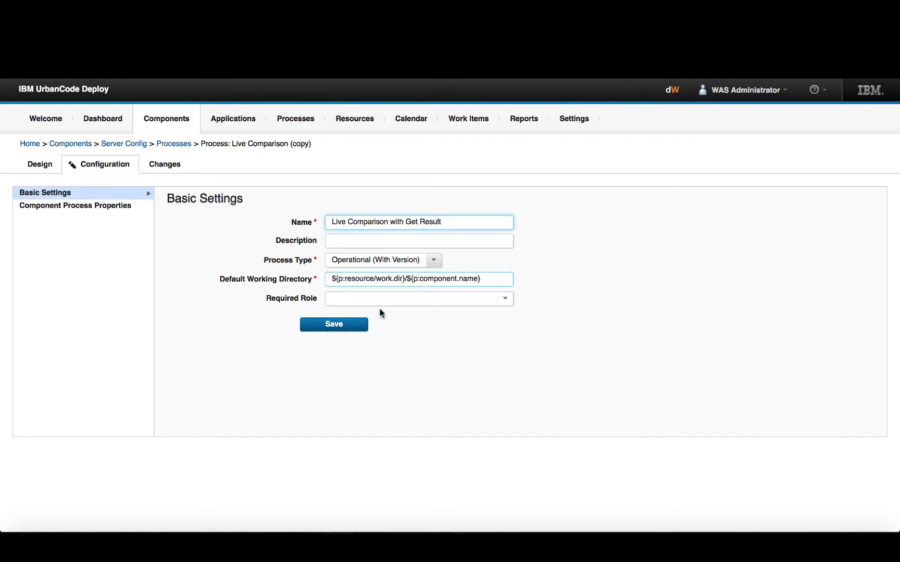
{"action": "left_click", "coordinate": [328, 326]}
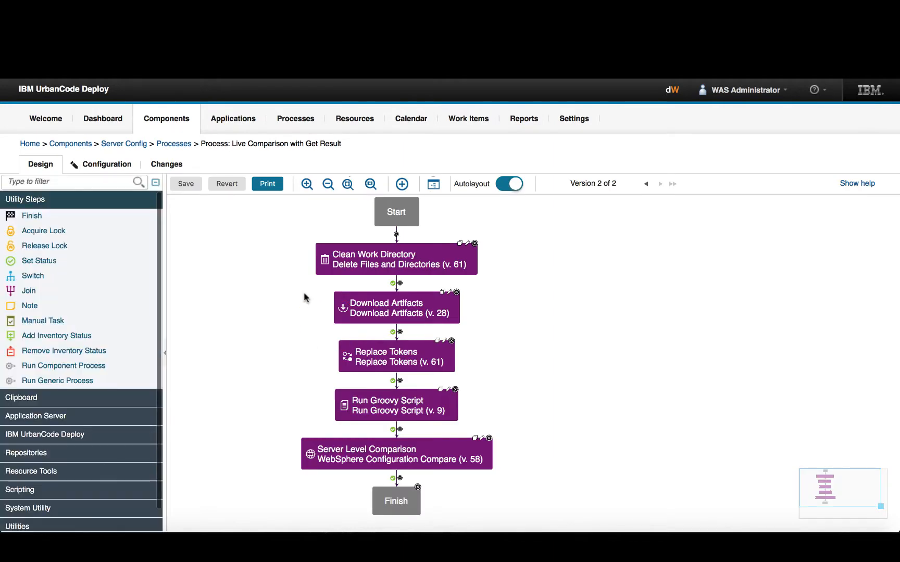
- Turn off automatic layout and place a WebSphere Get Compare Result step in empty space beside the process flow
{"action": "left_click", "coordinate": [503, 185]}
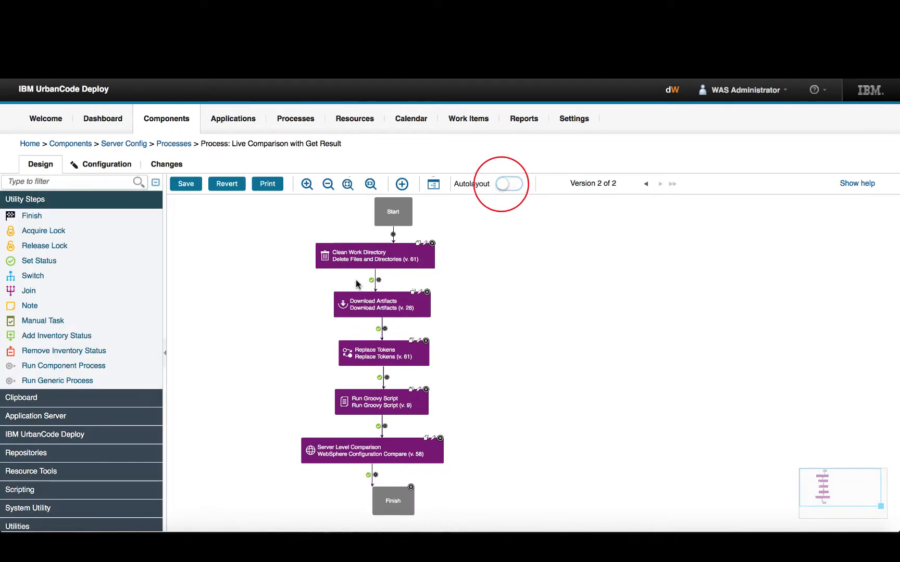
{"action": "left_click", "coordinate": [96, 181]}
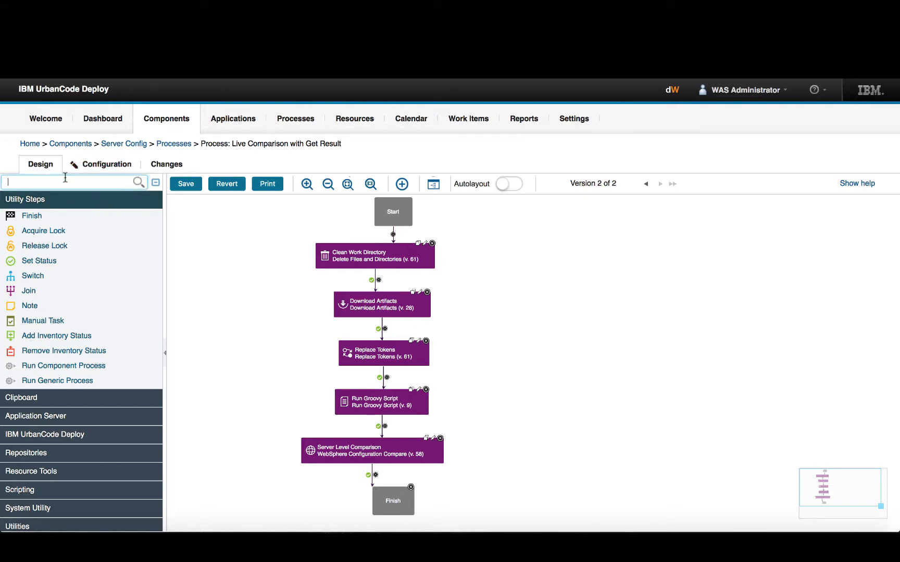
{"action": "type", "text": "Get Cmp"}
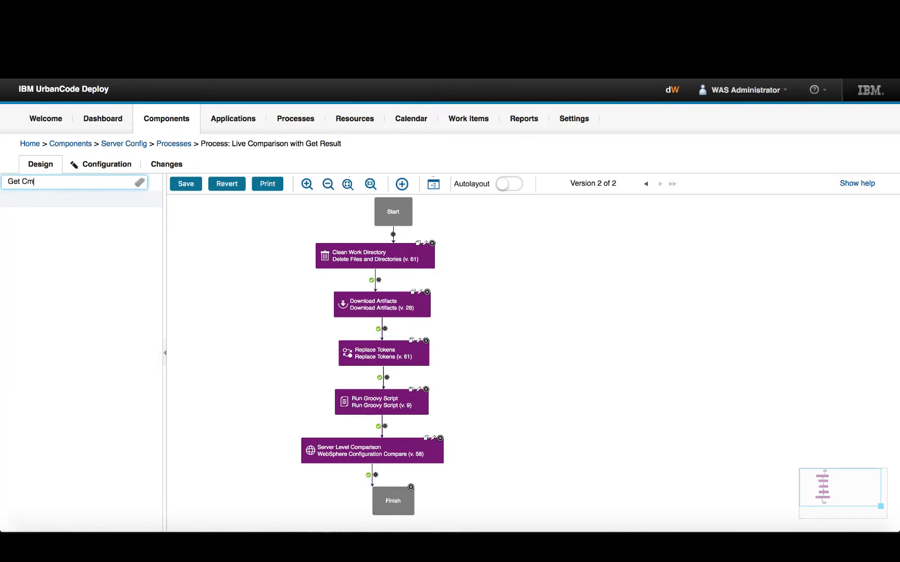
{"action": "key", "text": "BackSpace"}
{"action": "type", "text": "ompare"}
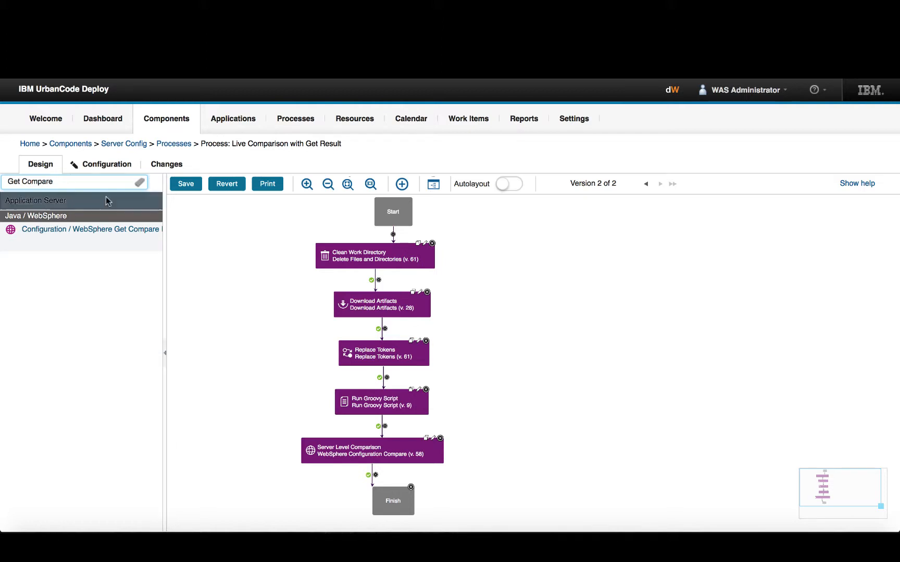
{"action": "left_click_drag", "start_coordinate": [164, 265], "coordinate": [216, 263]}
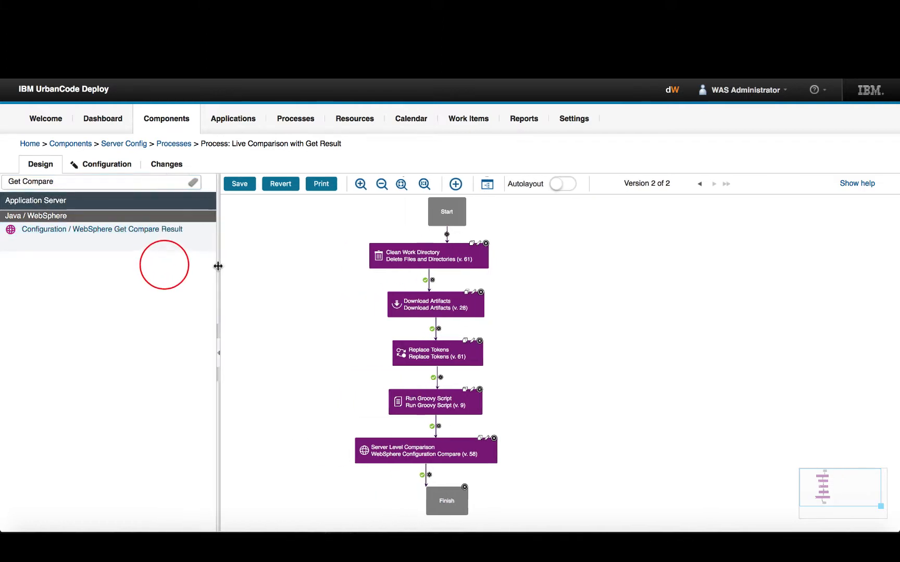
{"action": "left_click_drag", "start_coordinate": [125, 229], "coordinate": [658, 301]}
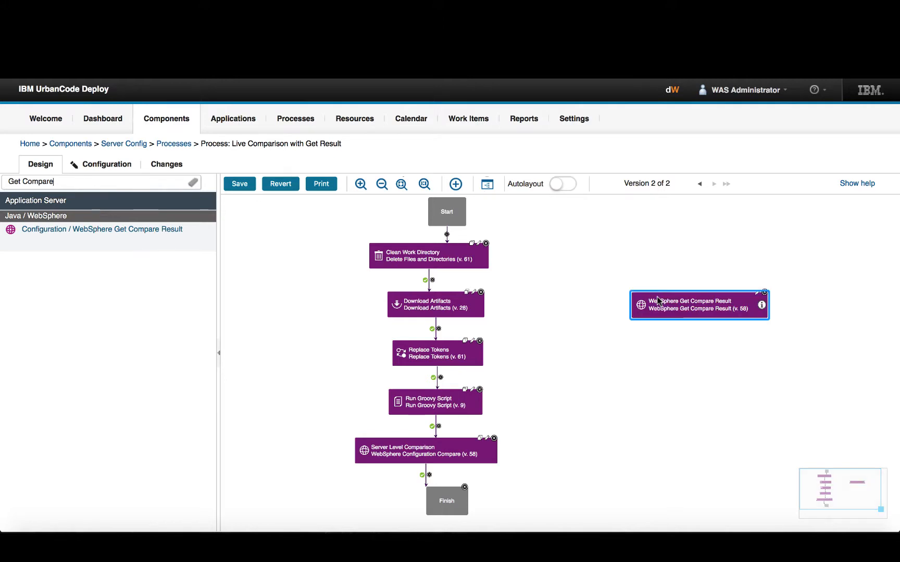
- Enable Fail When Differences Found for the WebSphere Get Compare Result step
{"action": "left_click", "coordinate": [757, 296]}
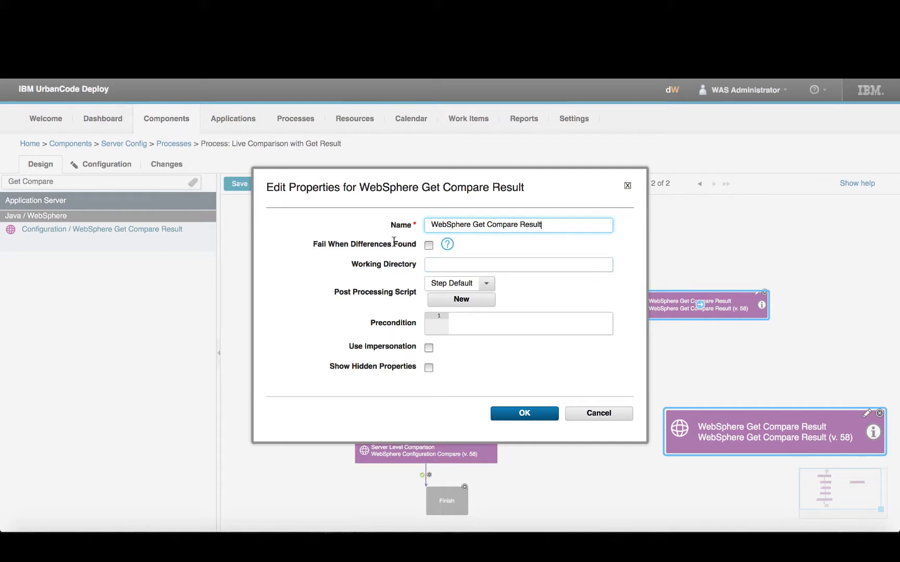
{"action": "left_click", "coordinate": [428, 246]}
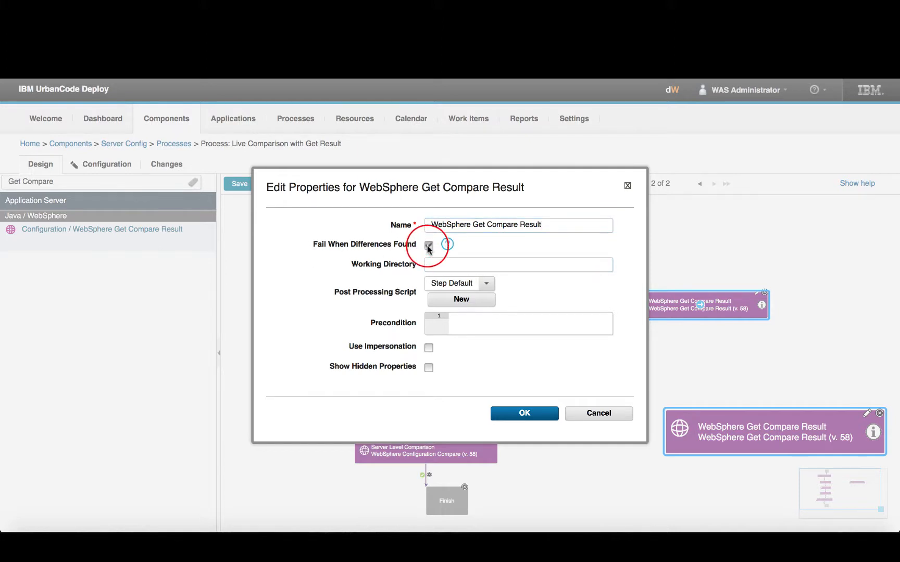
{"action": "left_click", "coordinate": [525, 414]}
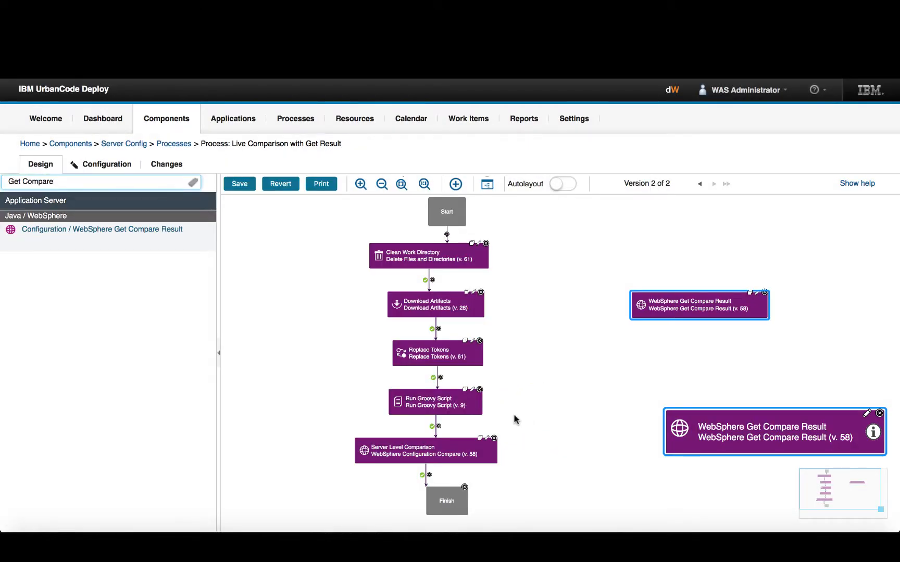
- Connect WebSphere Get Compare Result between Server Level Comparison and Finish, and save the process with automatic layout on
{"action": "left_click_drag", "start_coordinate": [426, 453], "coordinate": [454, 507]}
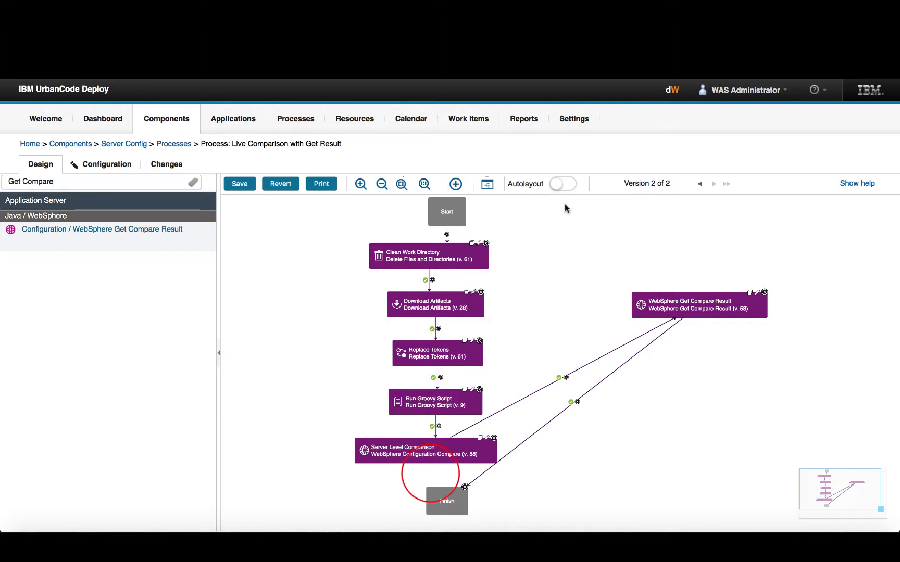
{"action": "left_click", "coordinate": [566, 185]}
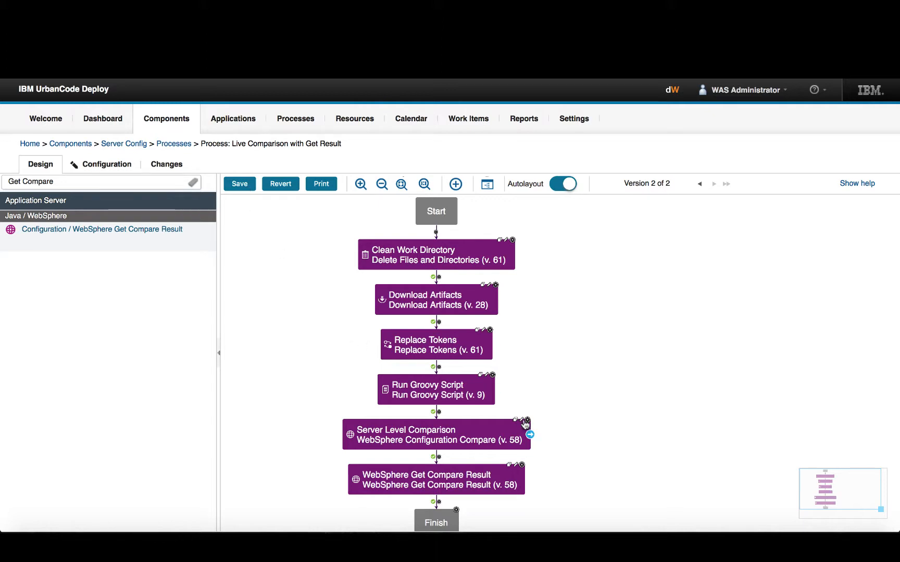
{"action": "left_click", "coordinate": [248, 183]}
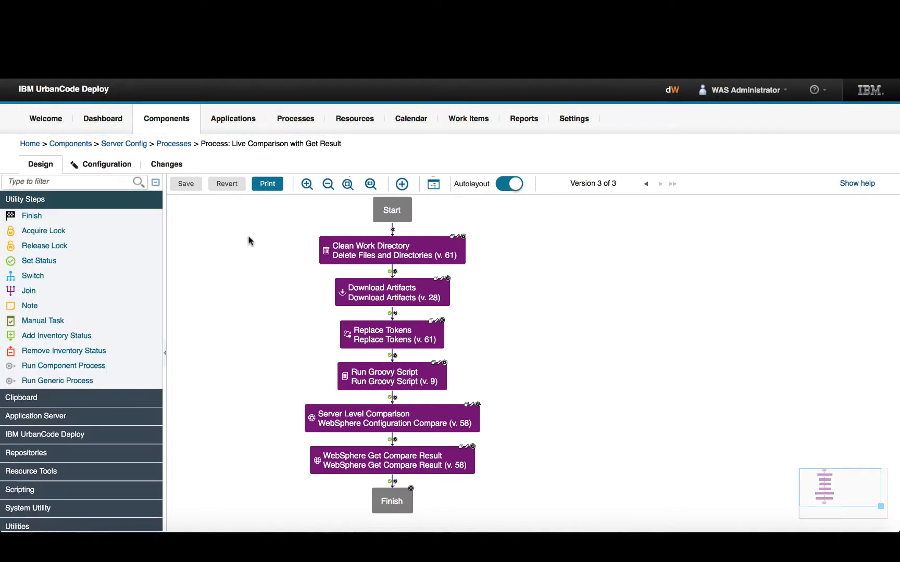
- Copy the Full Comparison process of the WebSphere Configuration - Example Application
{"action": "left_click", "coordinate": [235, 121]}
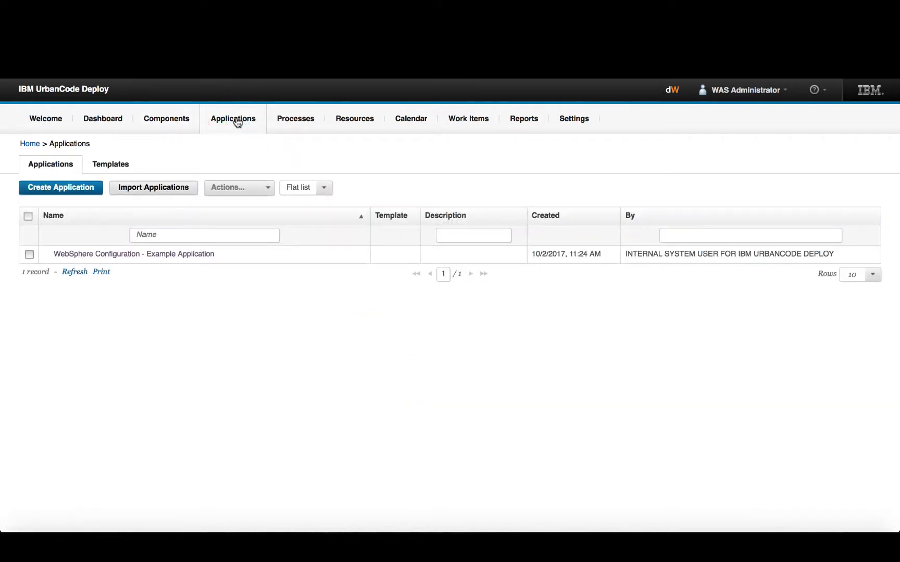
{"action": "left_click", "coordinate": [127, 254]}
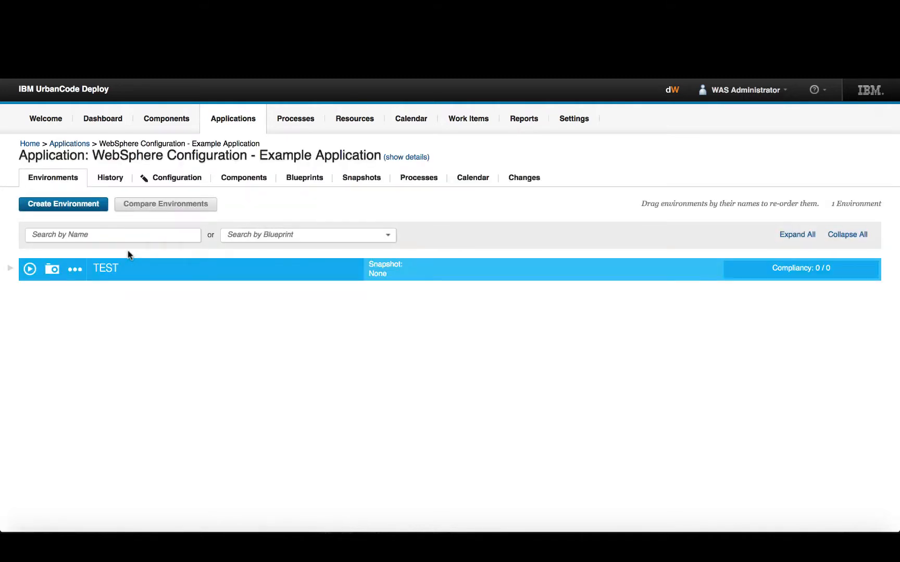
{"action": "left_click", "coordinate": [421, 179]}
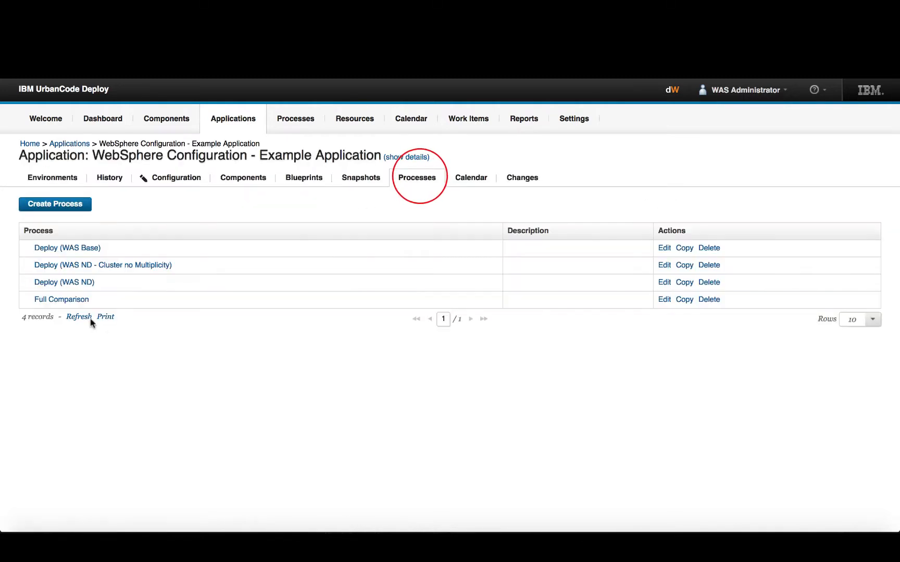
{"action": "left_click", "coordinate": [684, 299]}
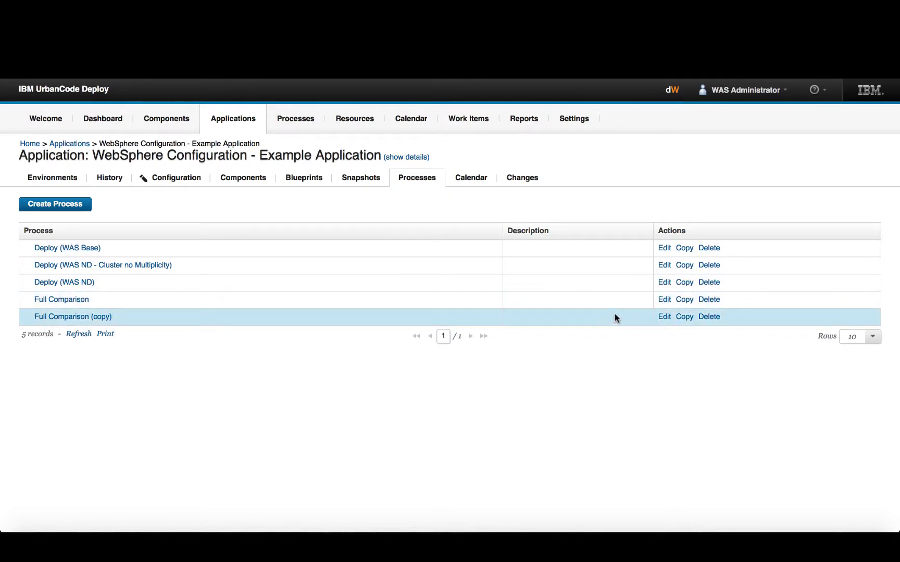
- Rename the copied Full Comparison process as "Server Comparison" and save its basic settings
{"action": "left_click", "coordinate": [664, 318]}
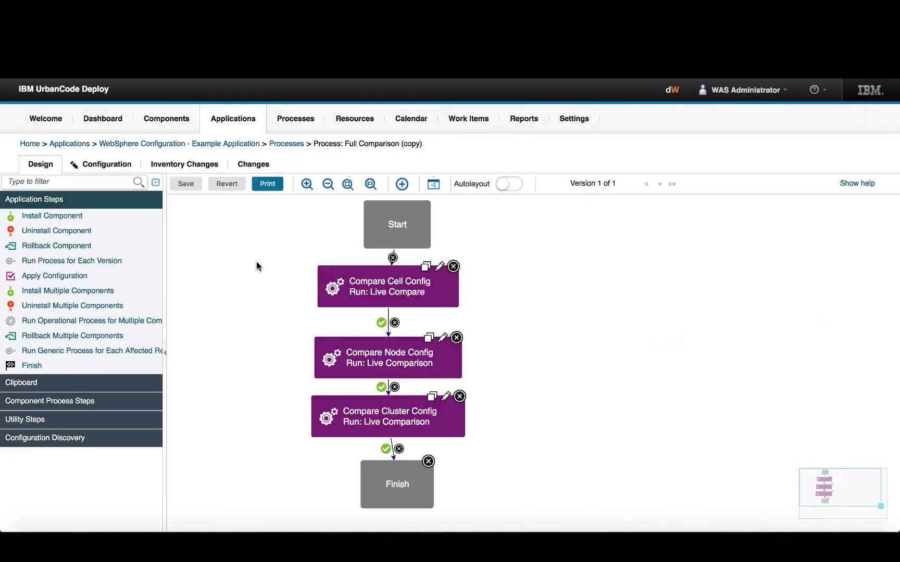
{"action": "left_click", "coordinate": [119, 166]}
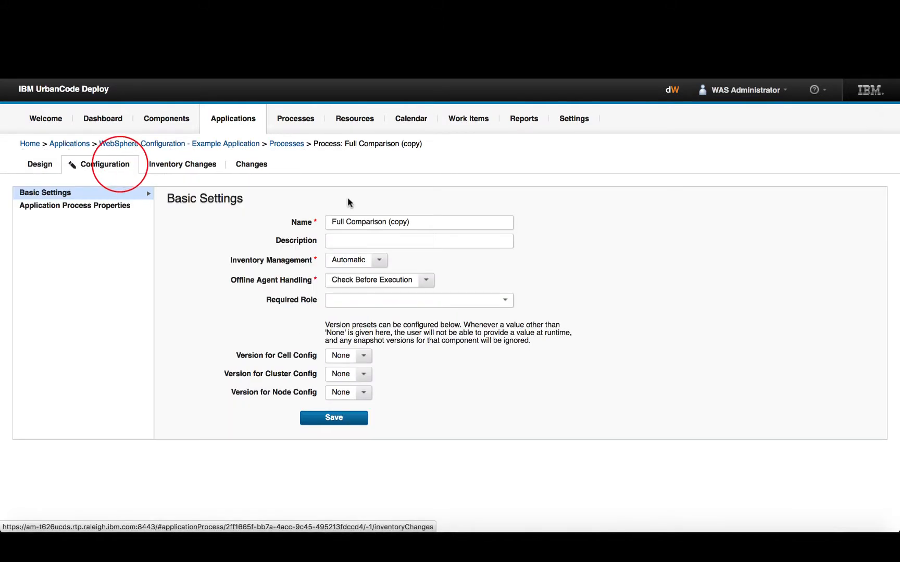
{"action": "double_click", "coordinate": [336, 222]}
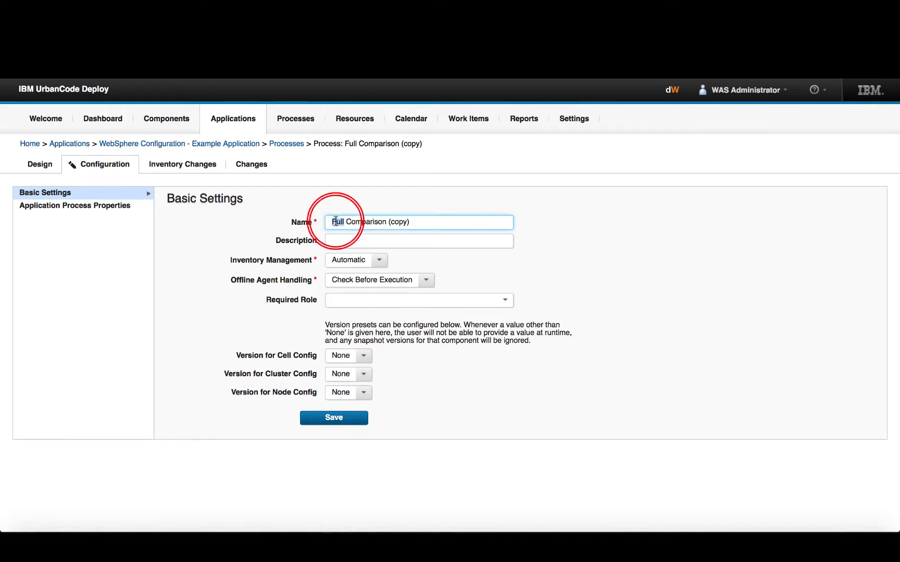
{"action": "type", "text": "Server"}
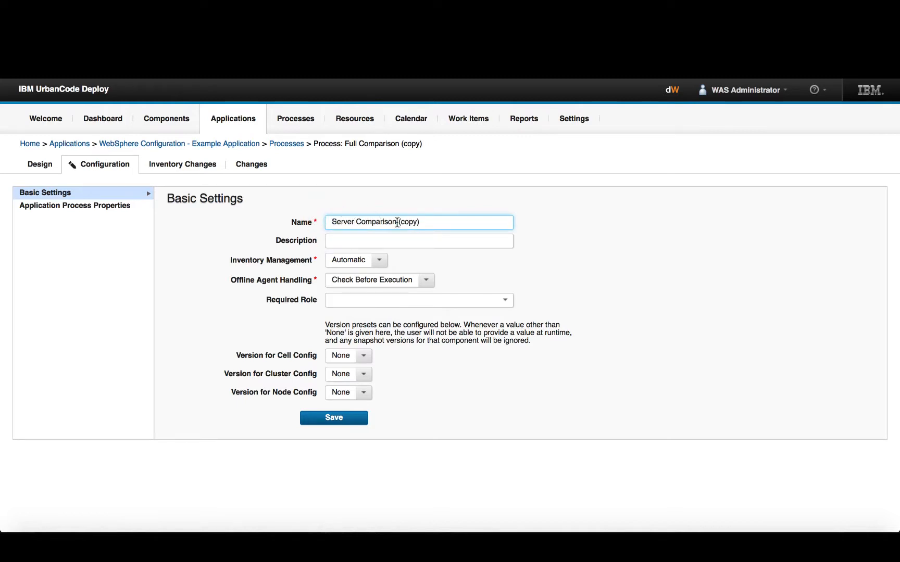
{"action": "left_click_drag", "start_coordinate": [396, 222], "coordinate": [450, 221]}
{"action": "key", "text": "BackSpace"}
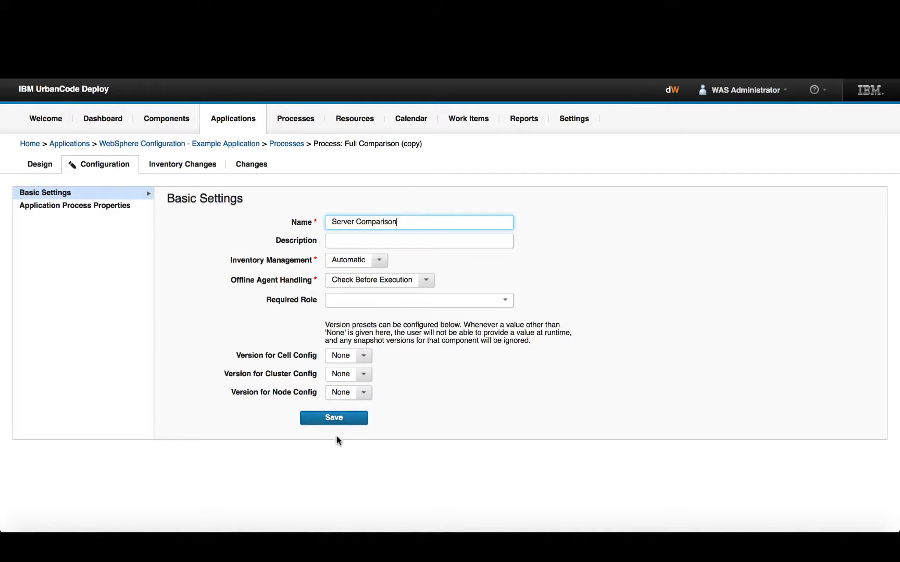
{"action": "left_click", "coordinate": [334, 420]}
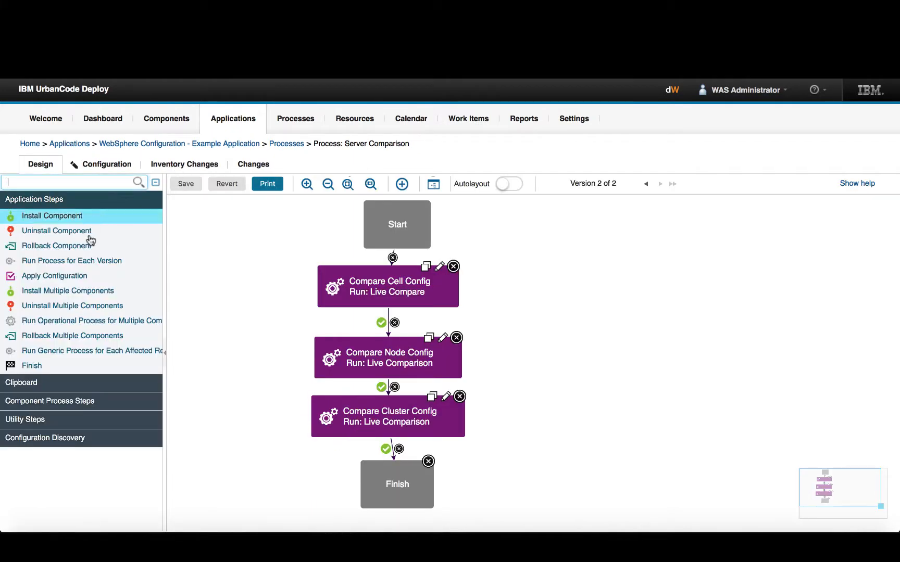
- Add a Run Process for Each Version step for the Server Config component, running Live Comparison with Get Result
{"action": "left_click", "coordinate": [78, 262]}
{"action": "left_click_drag", "start_coordinate": [77, 262], "coordinate": [641, 318]}
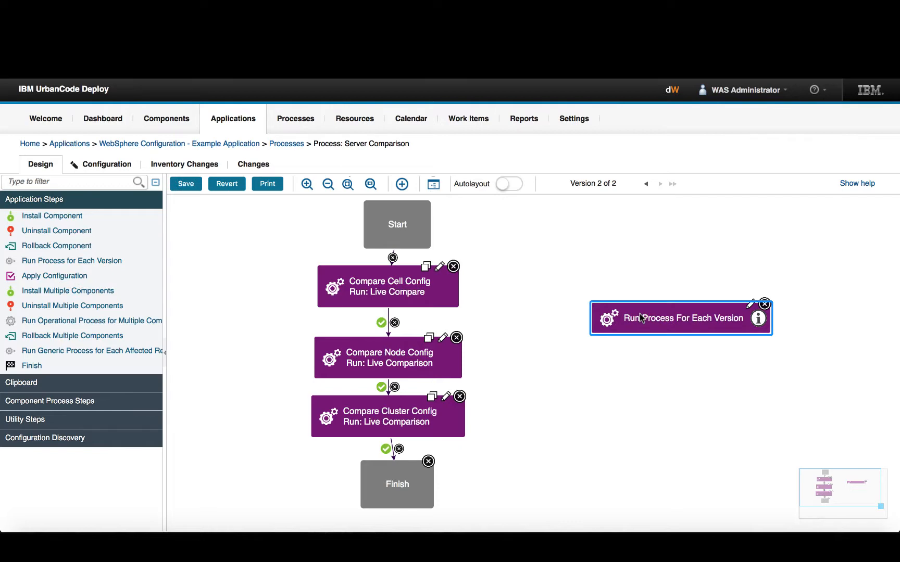
{"action": "left_click", "coordinate": [752, 305]}
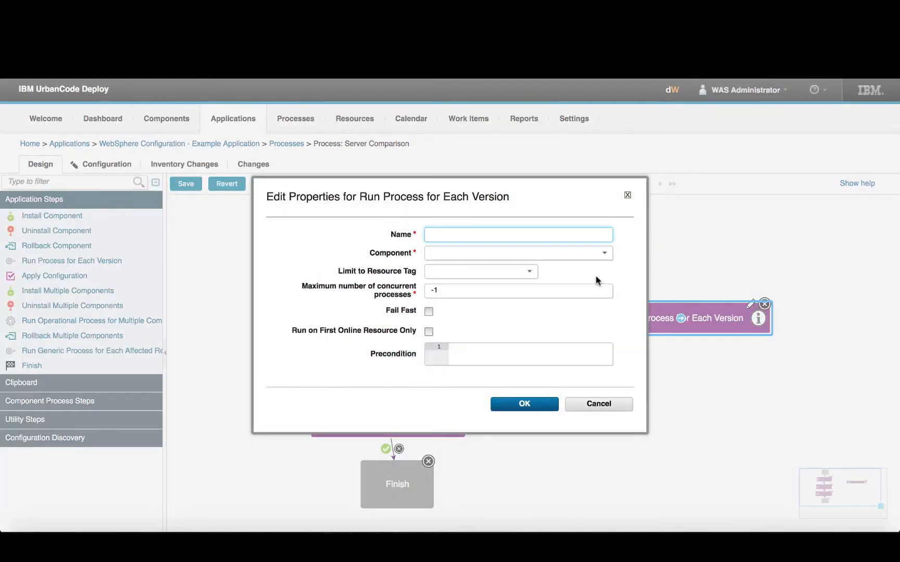
{"action": "left_click", "coordinate": [607, 255]}
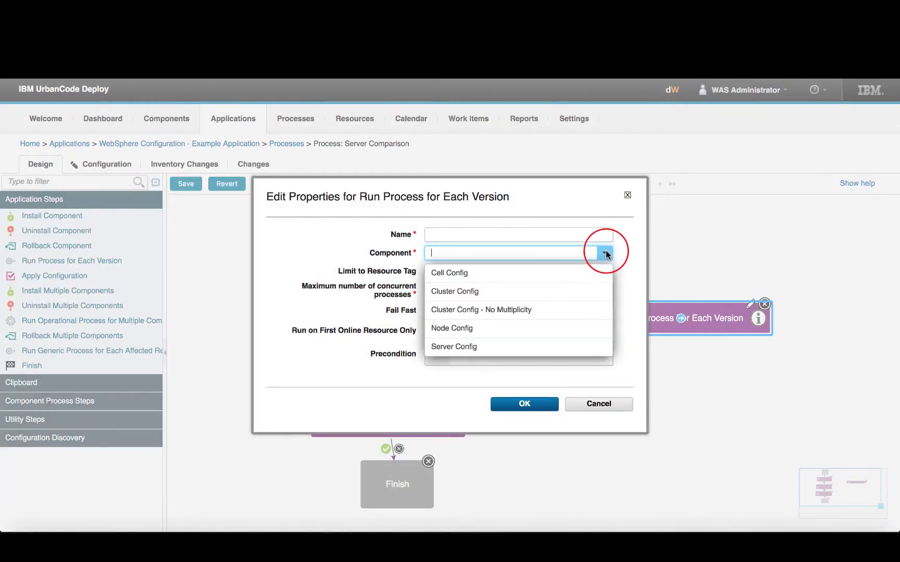
{"action": "left_click", "coordinate": [478, 345]}
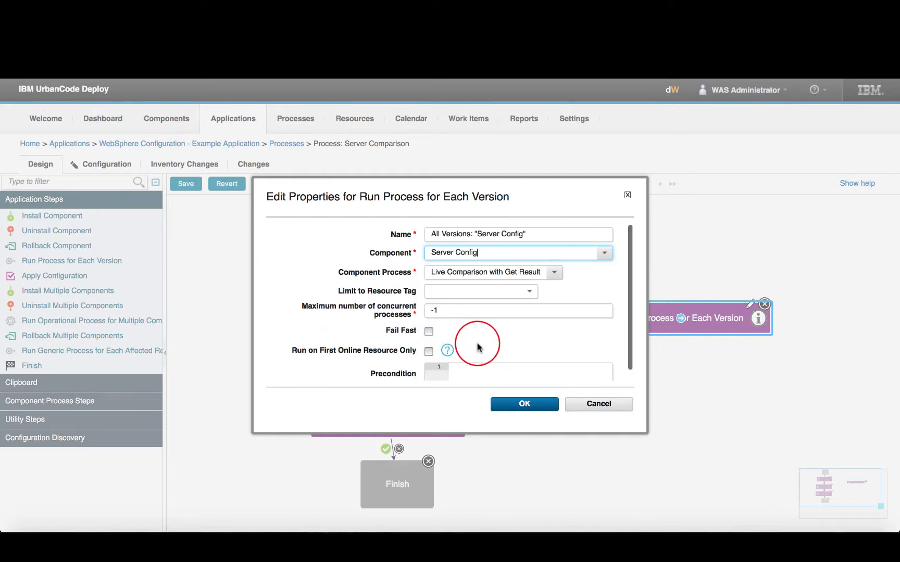
{"action": "left_click", "coordinate": [524, 405]}
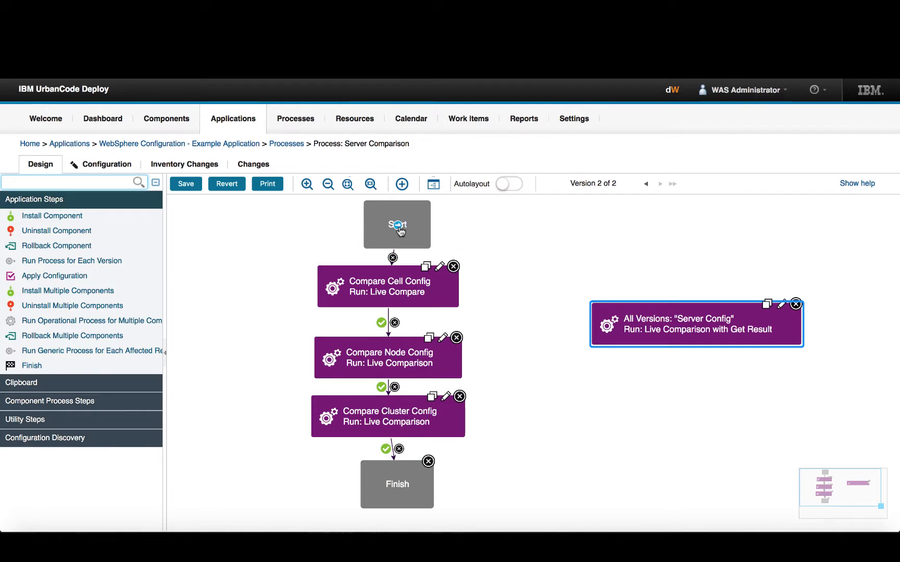
- Connect the Server Config step between Start and Finish, and remove the Compare Cell, Node and Cluster Config steps, with automatic layout on
{"action": "left_click_drag", "start_coordinate": [398, 227], "coordinate": [422, 485]}
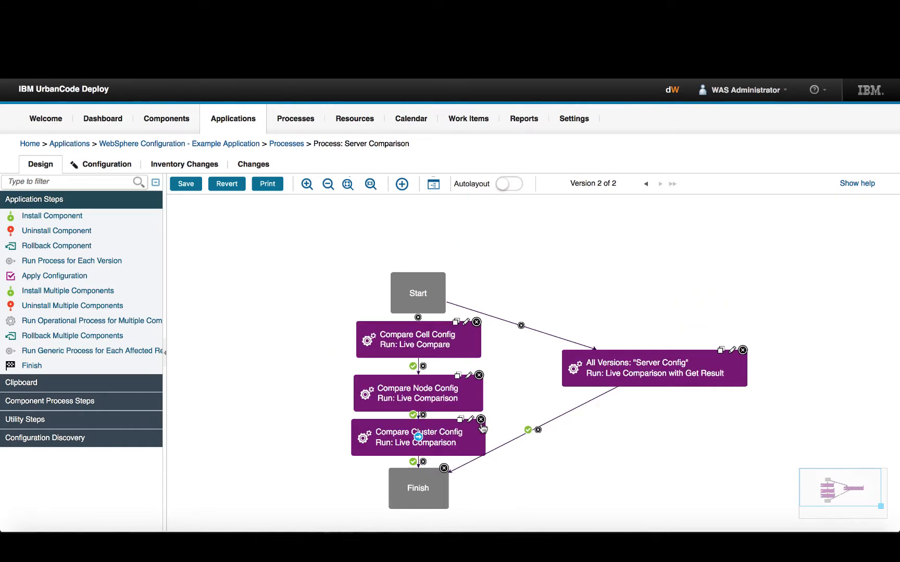
{"action": "left_click", "coordinate": [480, 421]}
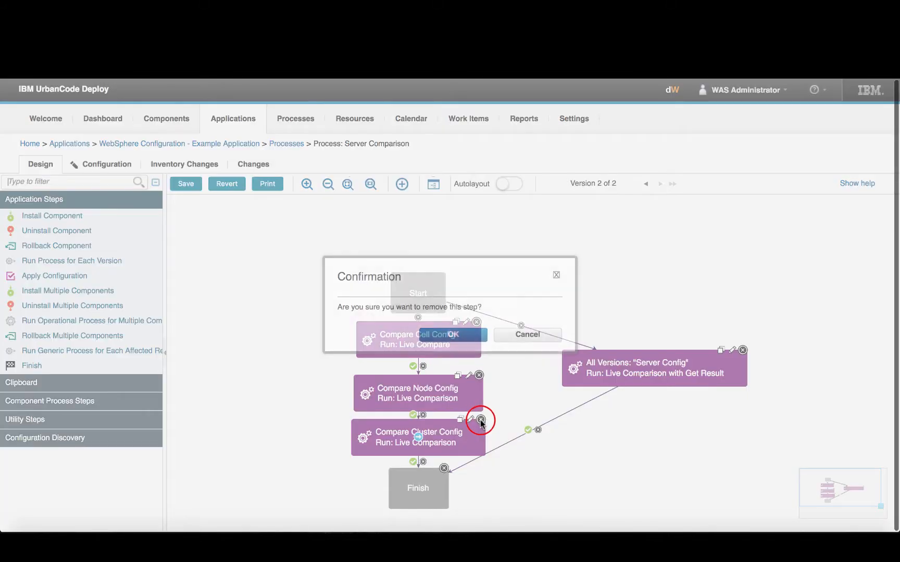
{"action": "left_click", "coordinate": [461, 337]}
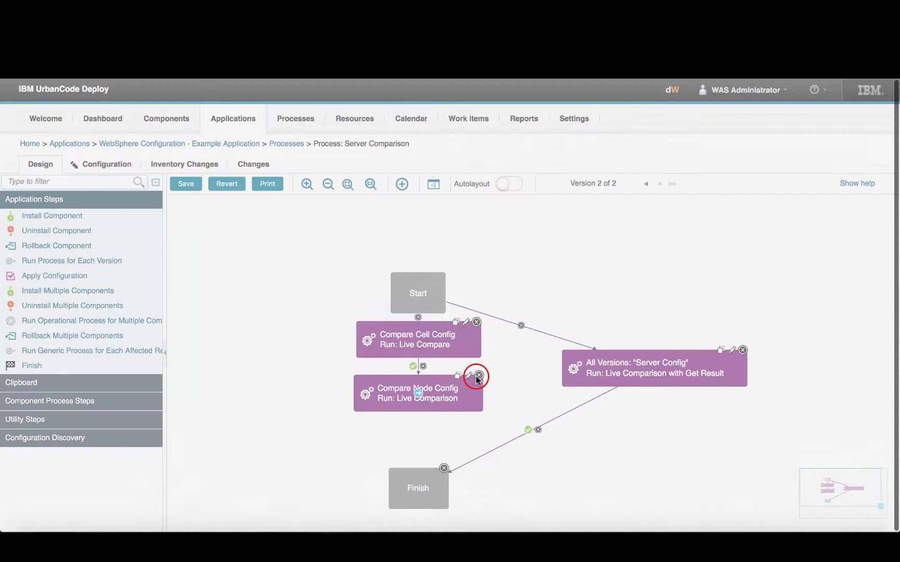
{"action": "left_click", "coordinate": [479, 375]}
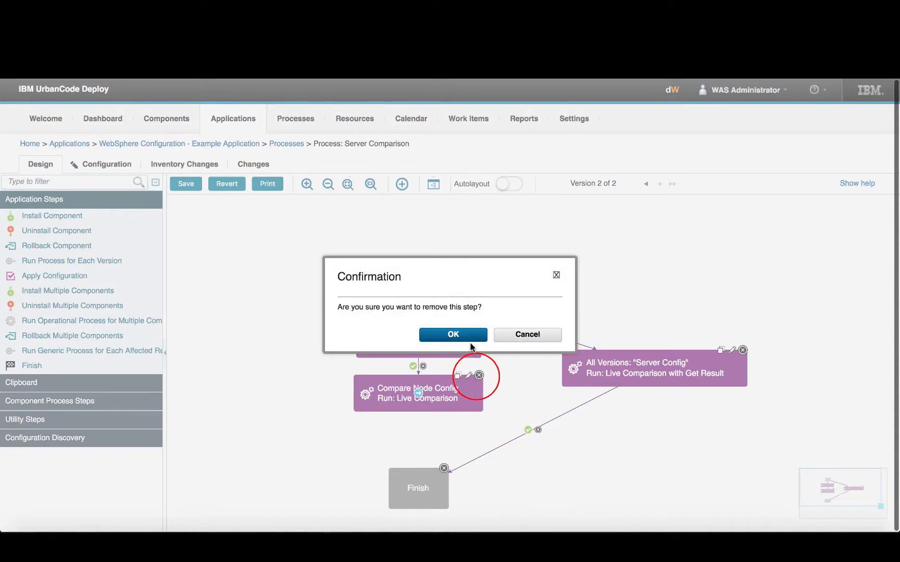
{"action": "left_click", "coordinate": [465, 336]}
{"action": "left_click", "coordinate": [476, 322]}
{"action": "left_click", "coordinate": [465, 336]}
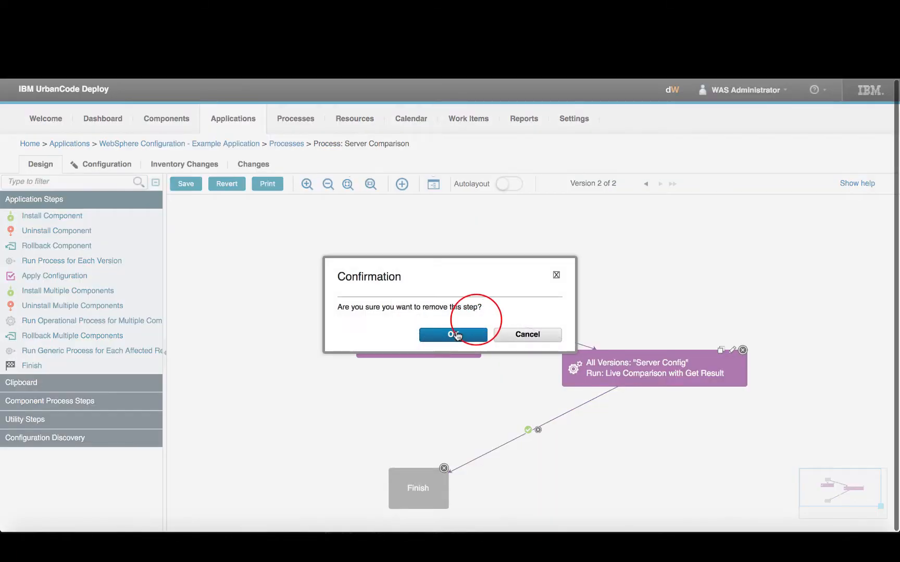
{"action": "left_click", "coordinate": [511, 184]}
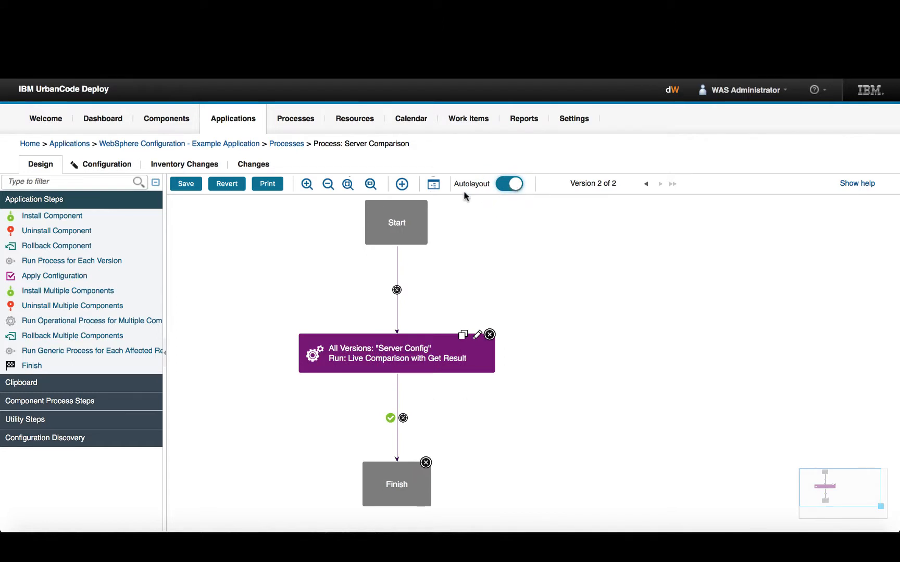
- Save the Server Comparison process design, and save the Default Notification Scheme as the notification scheme of WebSphere Configuration - Example Application
{"action": "left_click", "coordinate": [185, 184]}
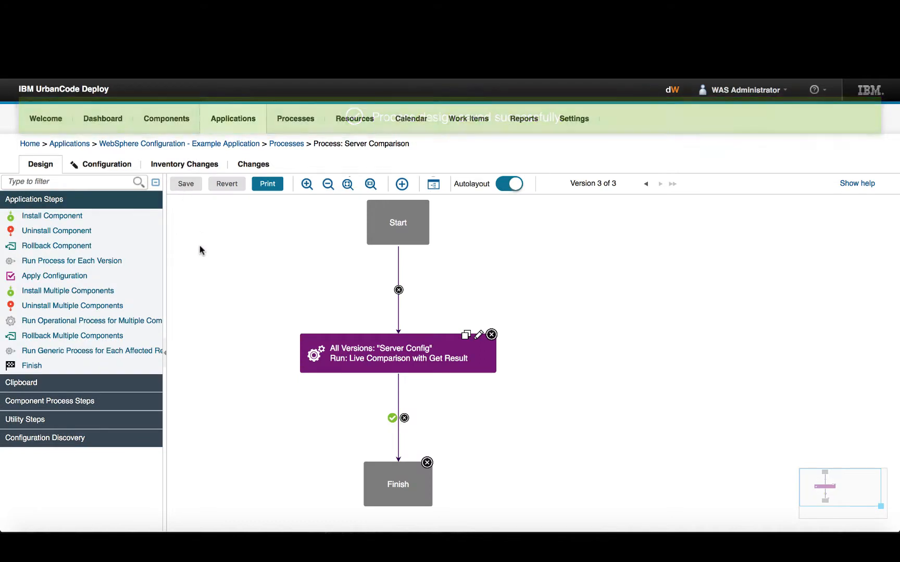
{"action": "left_click", "coordinate": [178, 144]}
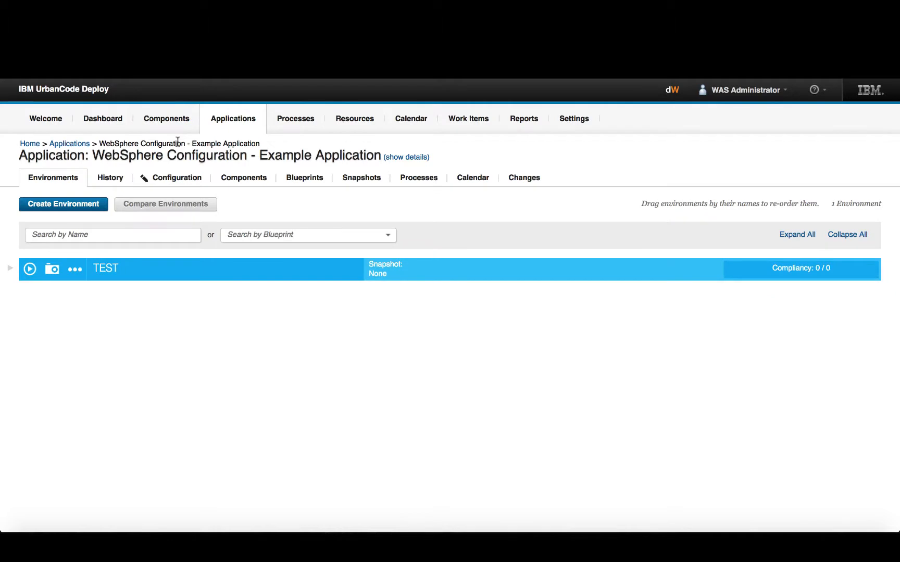
{"action": "left_click", "coordinate": [186, 181]}
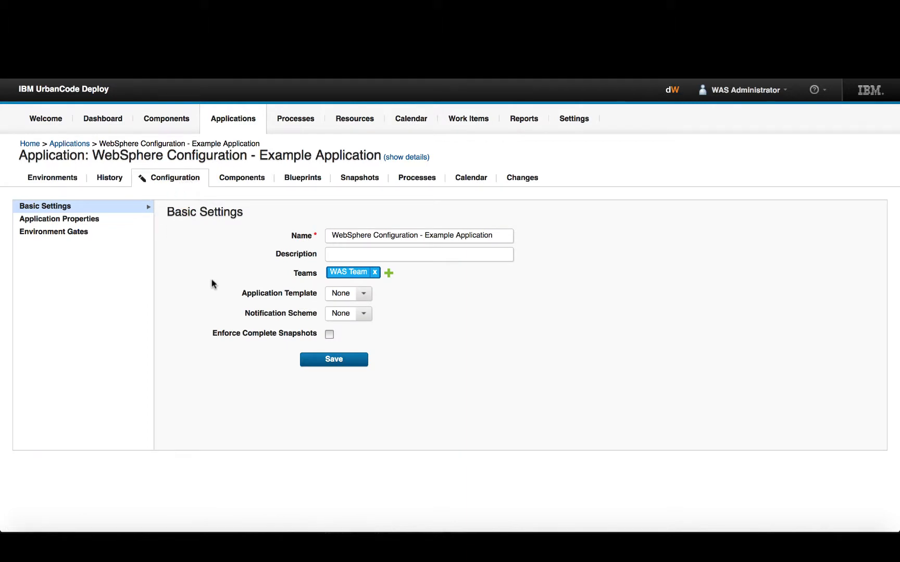
{"action": "left_click", "coordinate": [362, 316]}
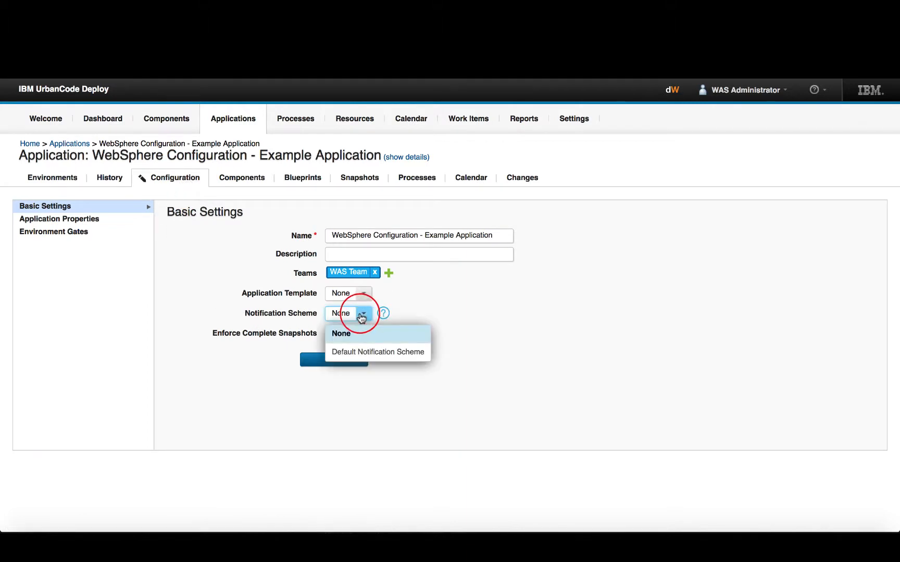
{"action": "left_click", "coordinate": [352, 350]}
{"action": "left_click", "coordinate": [335, 363]}
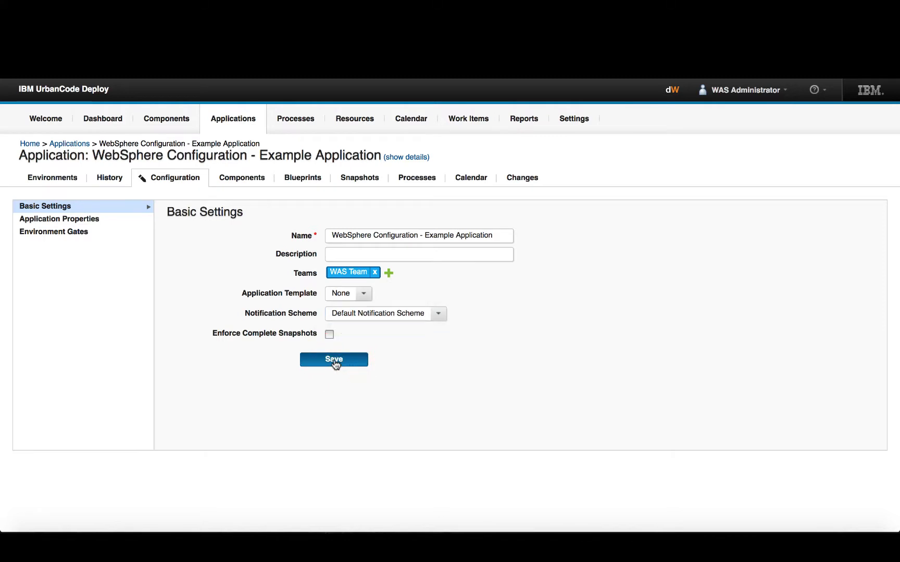
{"action": "left_click", "coordinate": [335, 363]}
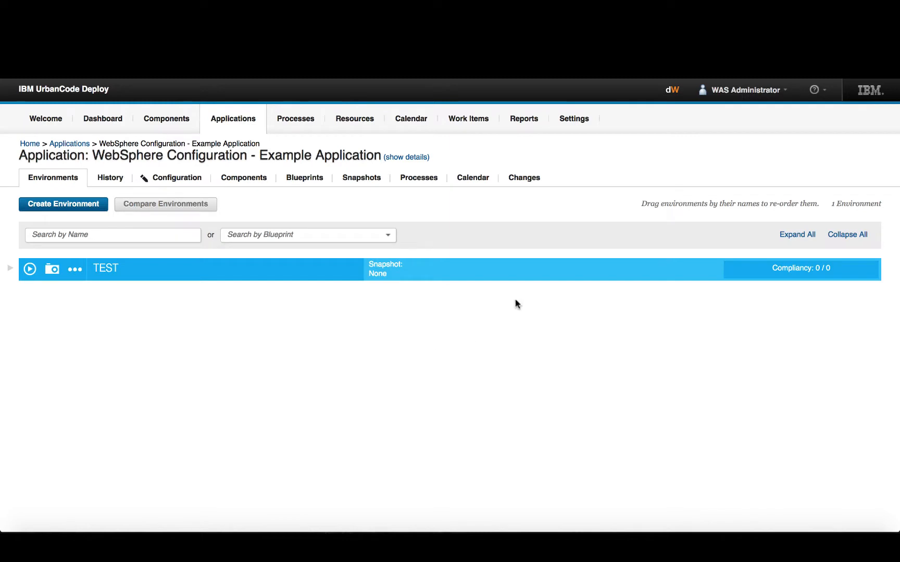
- Add an entry to the Default Notification Scheme for the Administrator role, Process Success event, Application target and ApplicationDeploymentSuccess template
{"action": "left_click", "coordinate": [581, 122]}
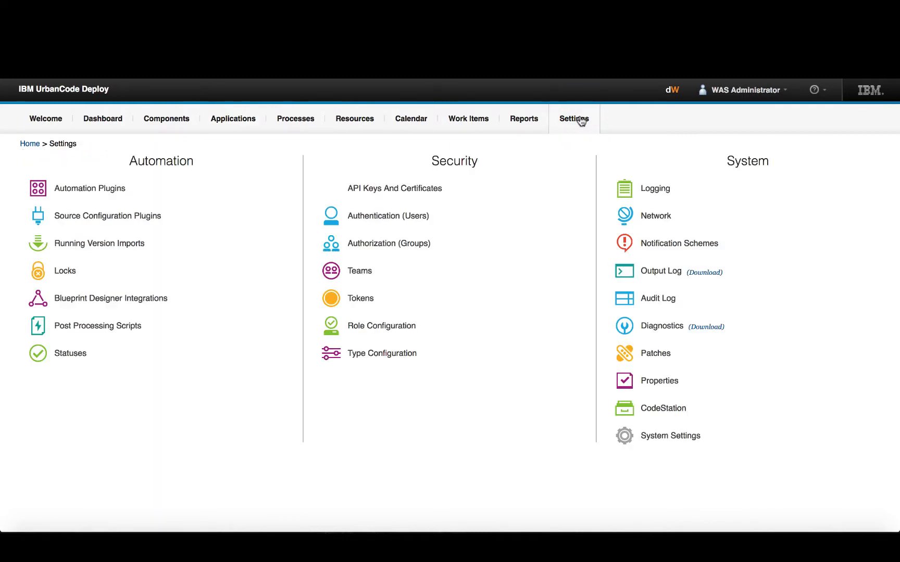
{"action": "left_click", "coordinate": [695, 244]}
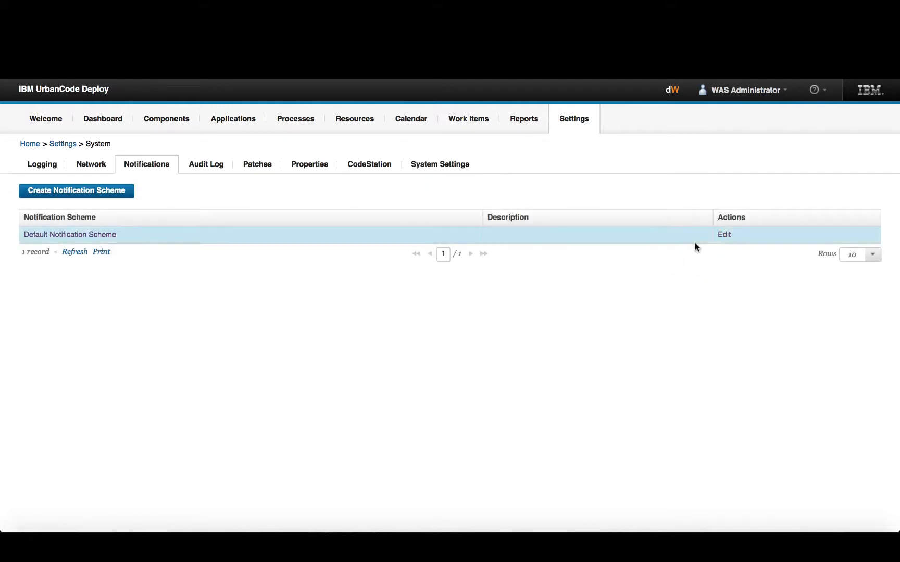
{"action": "left_click", "coordinate": [94, 236]}
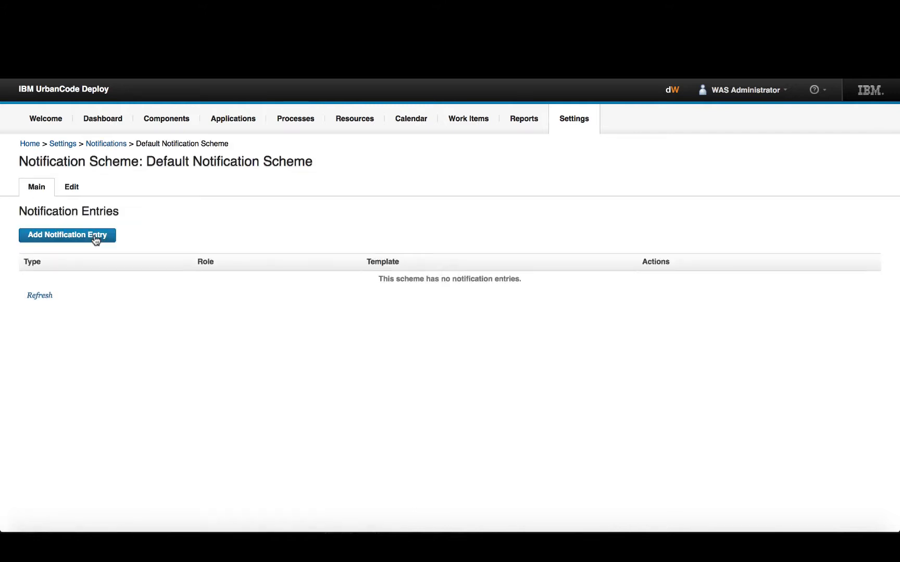
{"action": "left_click", "coordinate": [95, 239]}
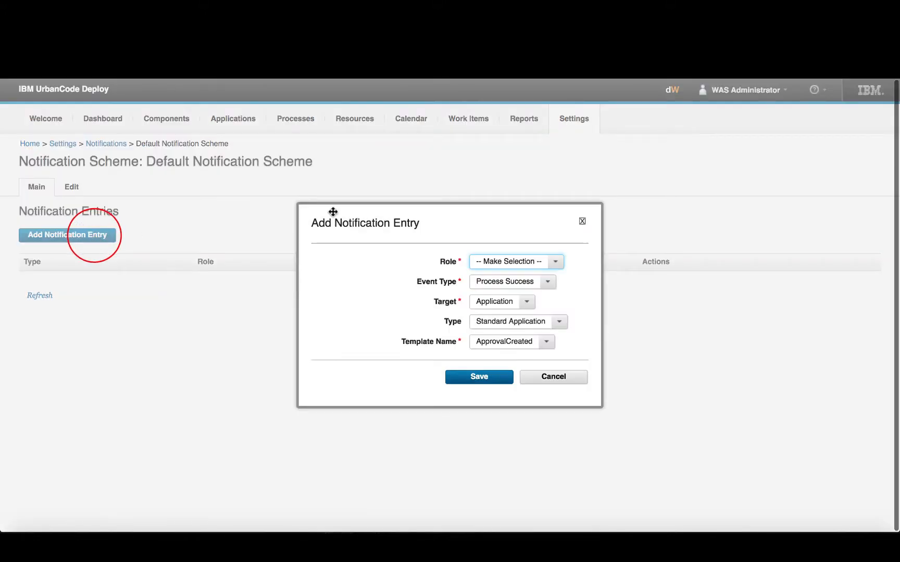
{"action": "left_click", "coordinate": [555, 265]}
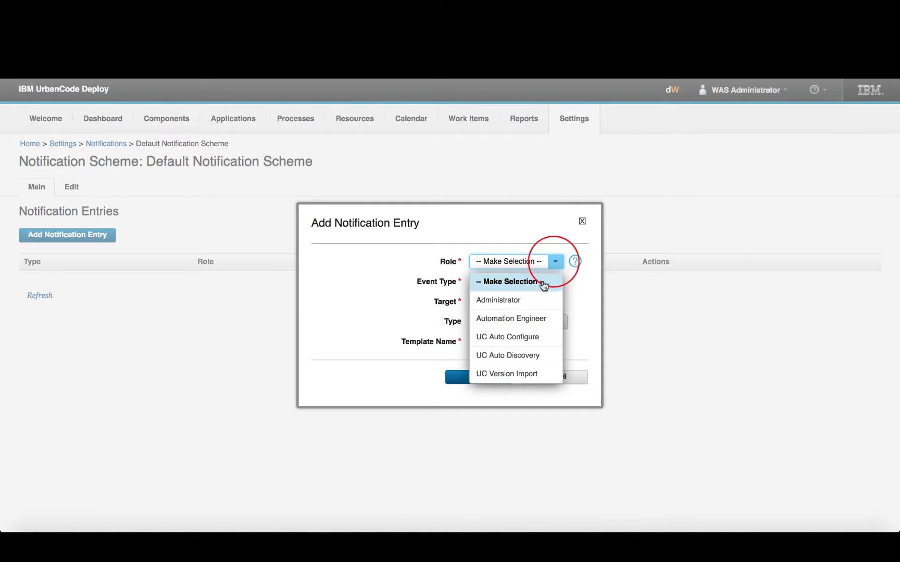
{"action": "left_click", "coordinate": [523, 301]}
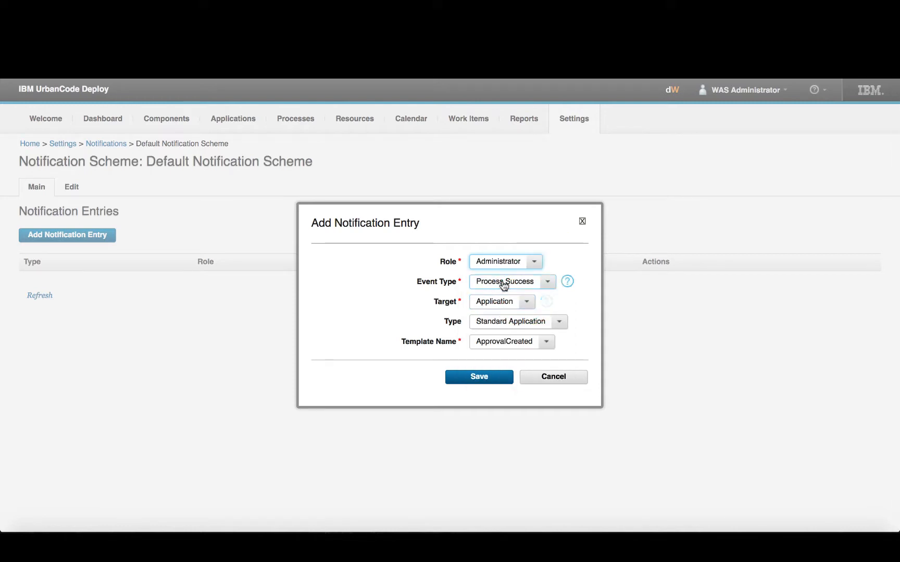
{"action": "left_click", "coordinate": [546, 344]}
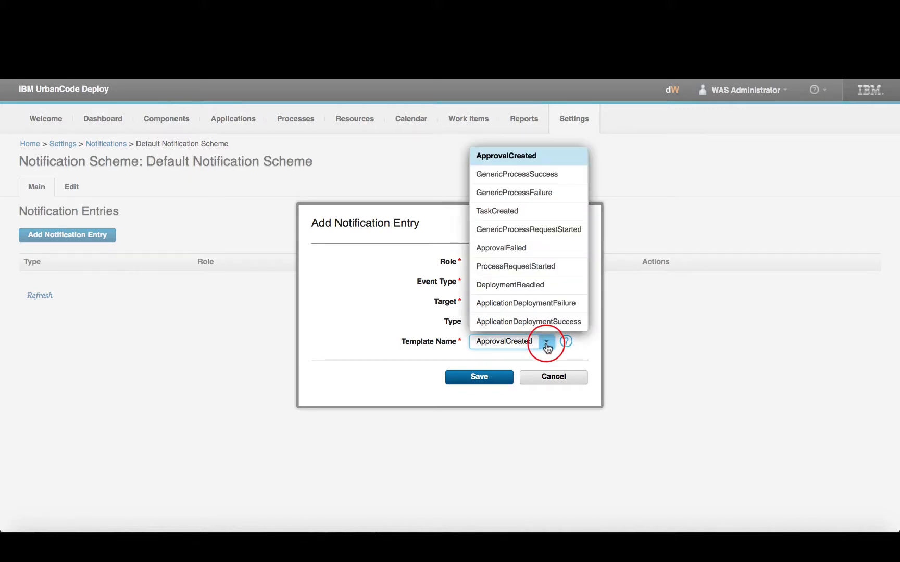
{"action": "left_click", "coordinate": [545, 324]}
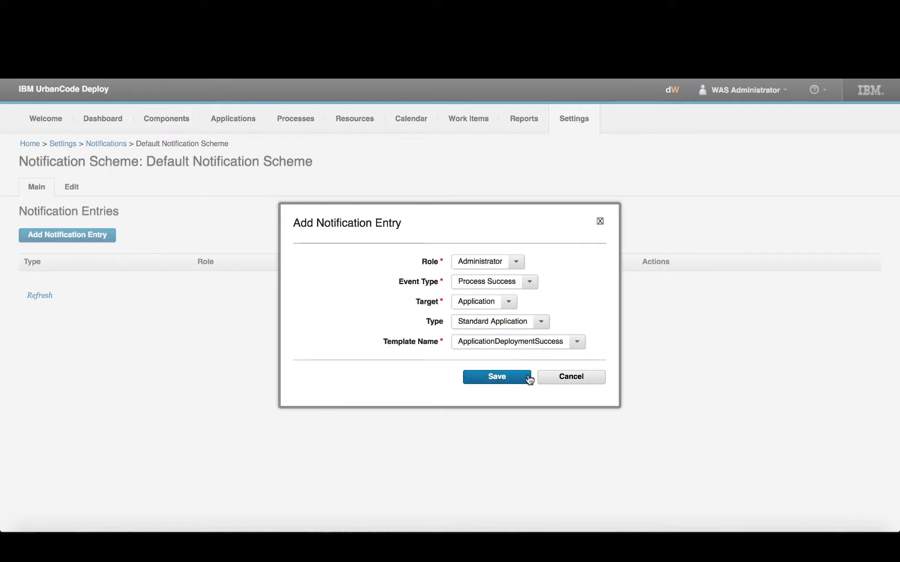
{"action": "left_click", "coordinate": [513, 380]}
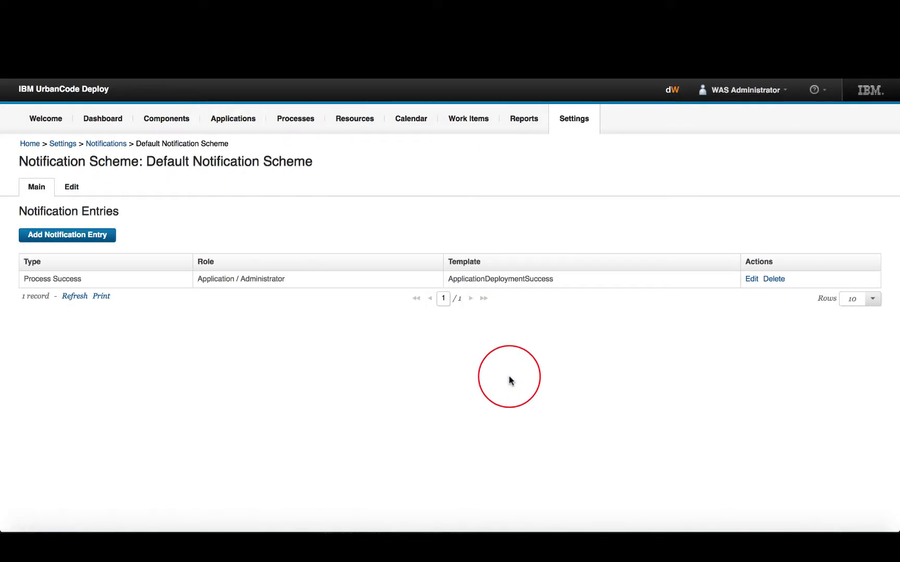
- Add a second notification entry for the Administrator role with event type Process Failure, target Application and template ApplicationDeploymentFailure
{"action": "left_click", "coordinate": [85, 242]}
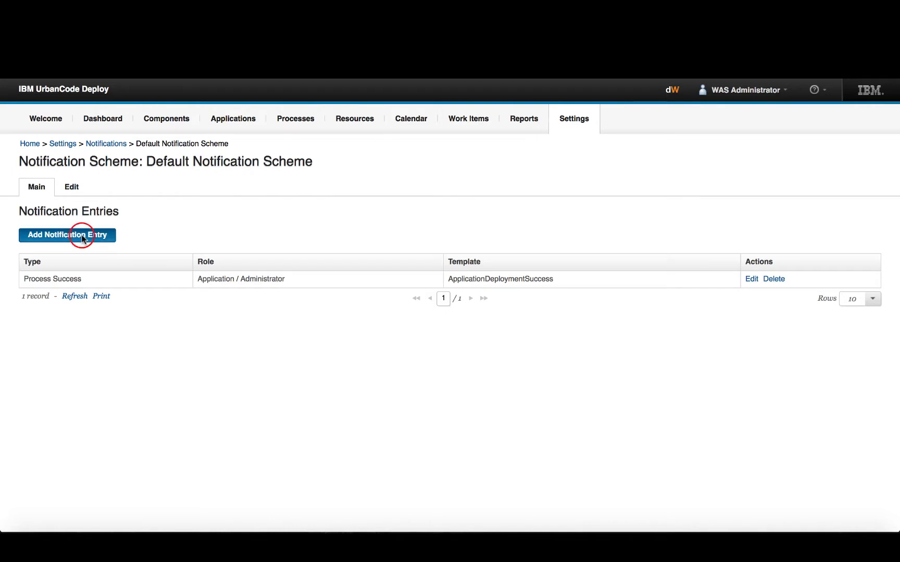
{"action": "left_click", "coordinate": [563, 262]}
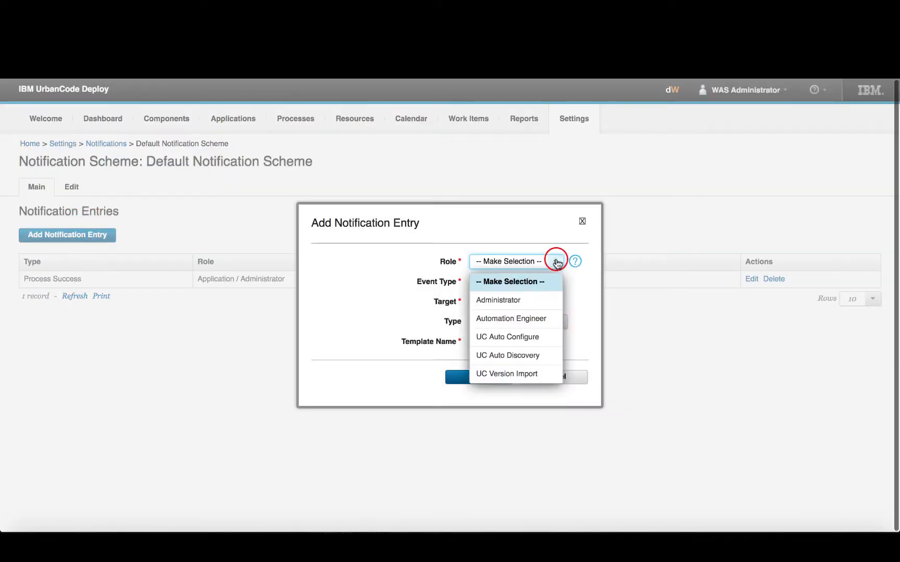
{"action": "left_click", "coordinate": [512, 302]}
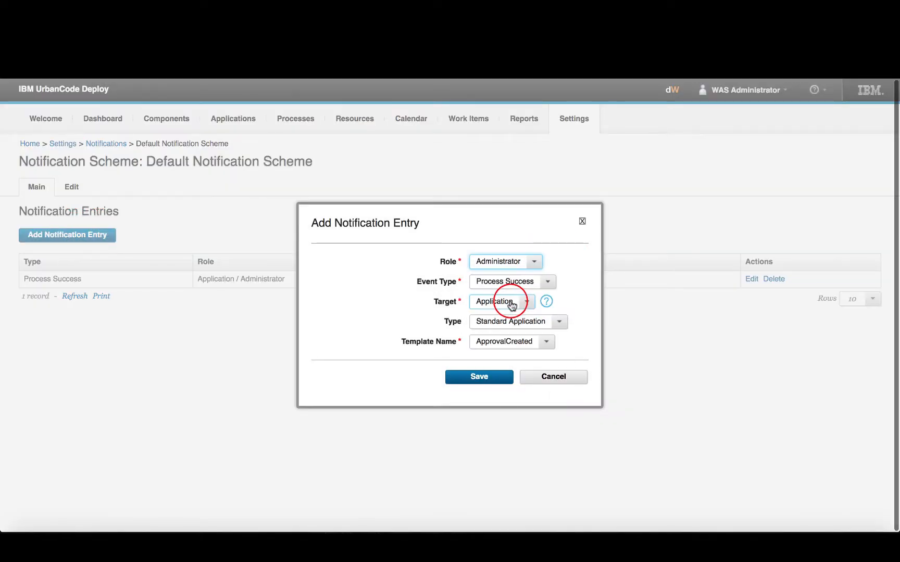
{"action": "left_click", "coordinate": [553, 283]}
{"action": "left_click", "coordinate": [522, 323]}
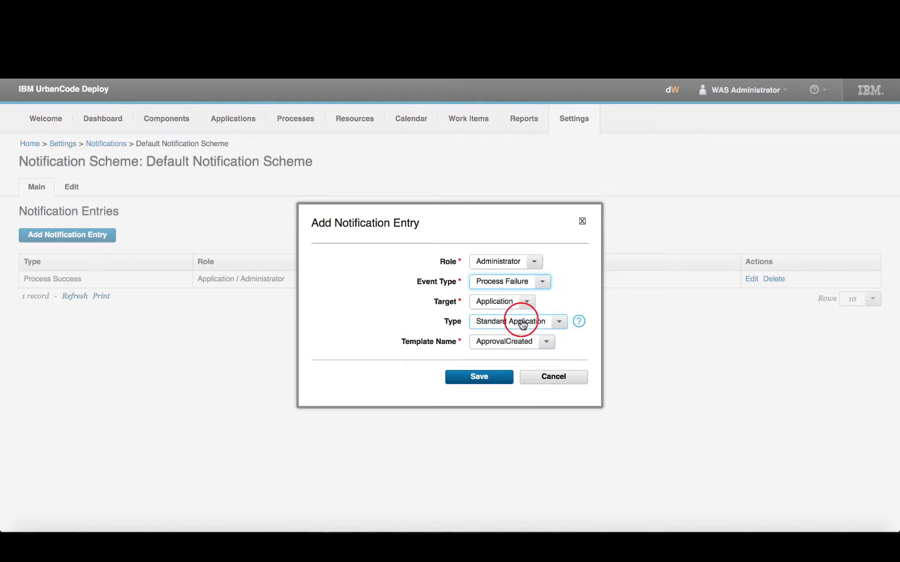
{"action": "left_click", "coordinate": [547, 343]}
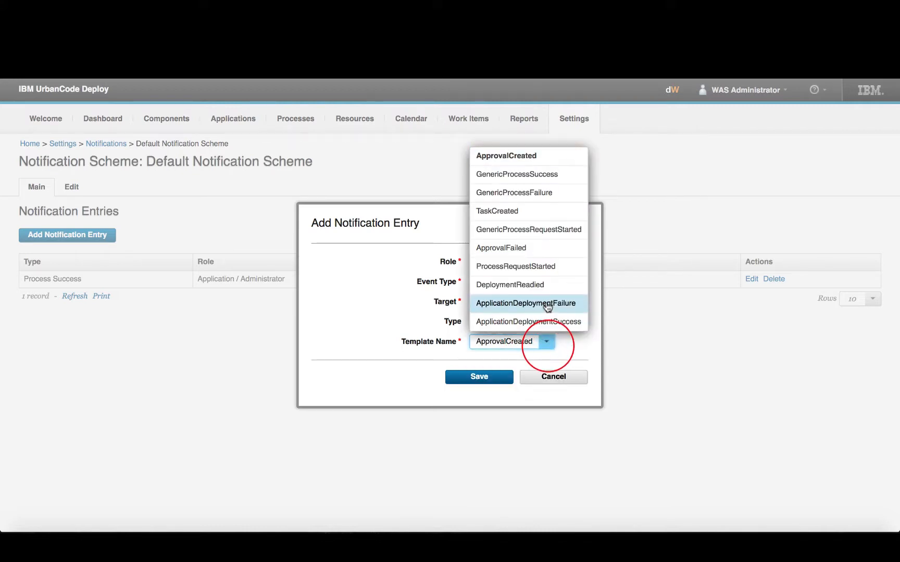
{"action": "left_click", "coordinate": [544, 303]}
{"action": "left_click", "coordinate": [517, 384]}
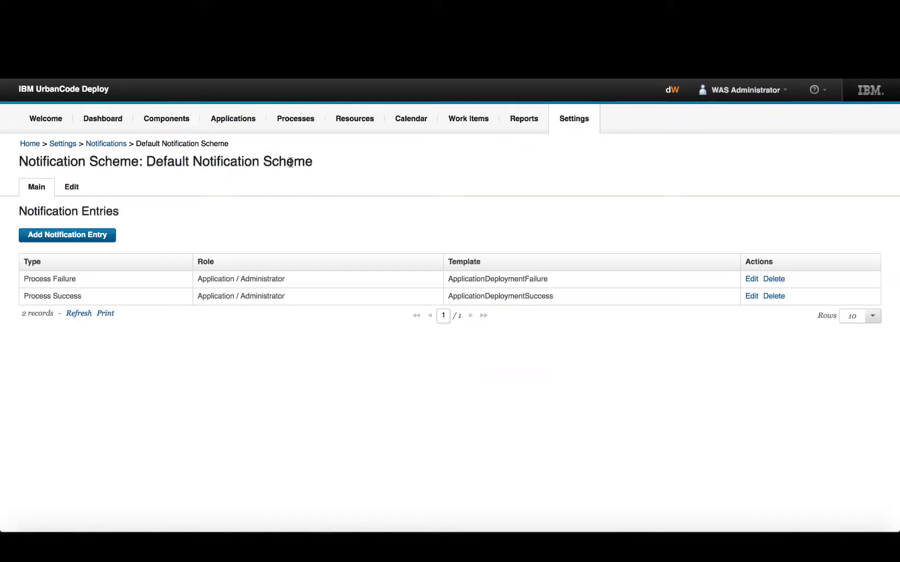
- Check which users hold the Administrator role in the WAS Team security settings
{"action": "left_click", "coordinate": [566, 120]}
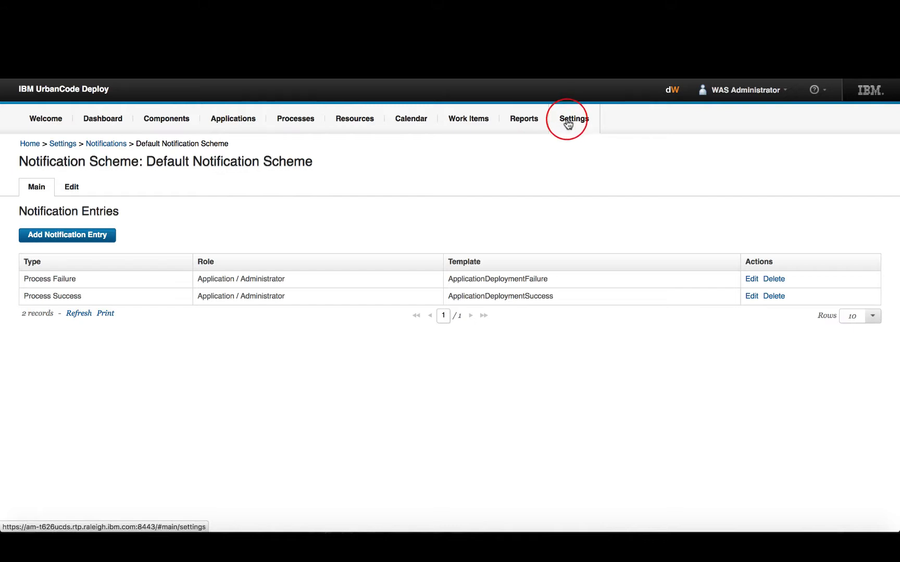
{"action": "left_click", "coordinate": [573, 120]}
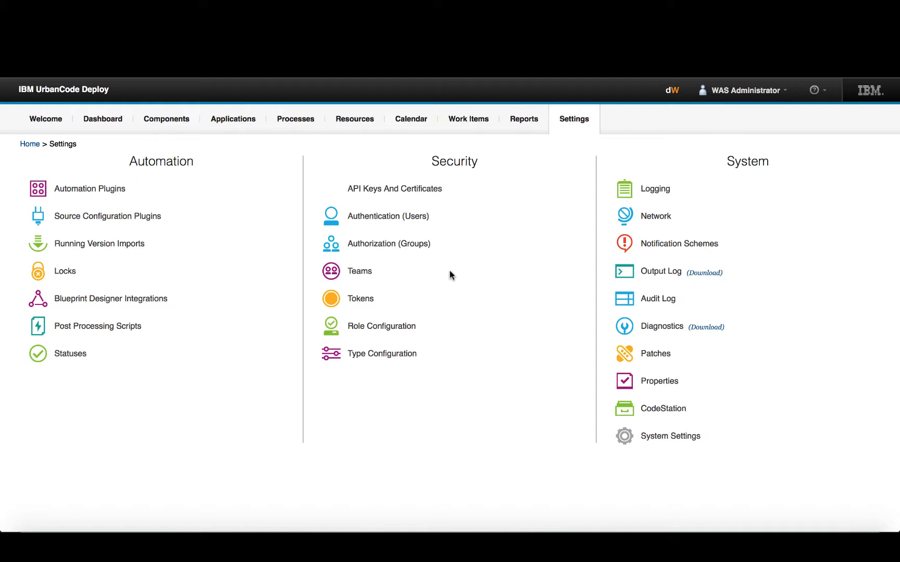
{"action": "left_click", "coordinate": [373, 277]}
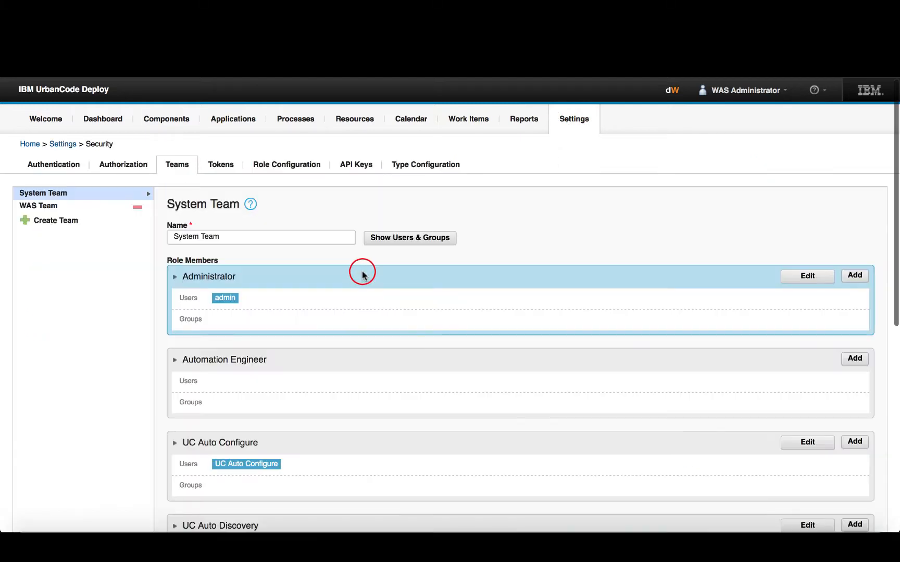
{"action": "left_click", "coordinate": [32, 208]}
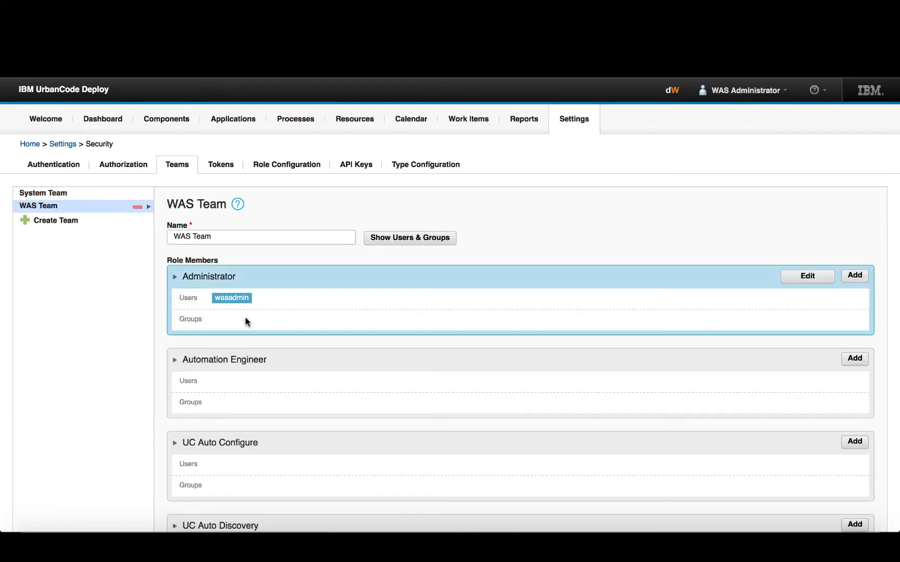
{"action": "mouse_move", "coordinate": [239, 301]}
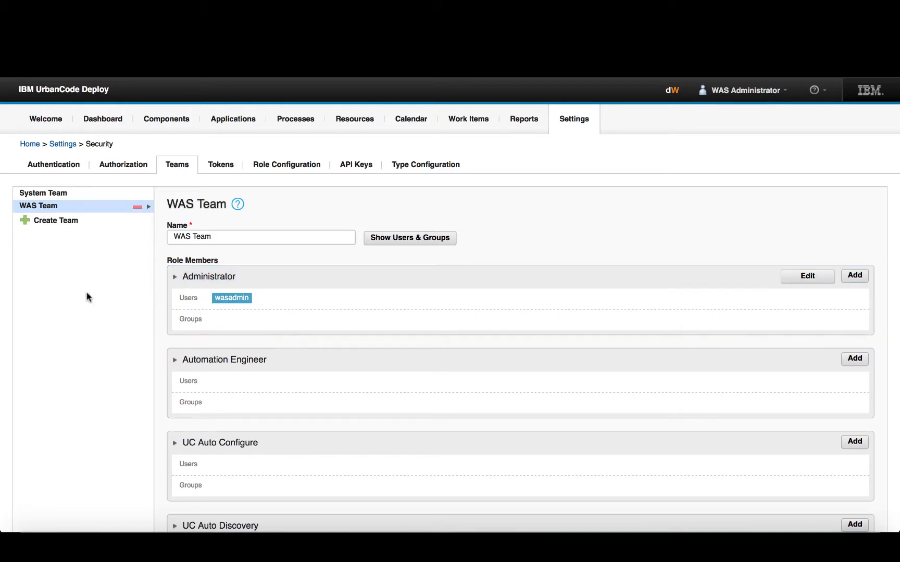
- Check the WAS Administrator user's e-mail entry and view that user's current team roles
{"action": "left_click", "coordinate": [61, 167]}
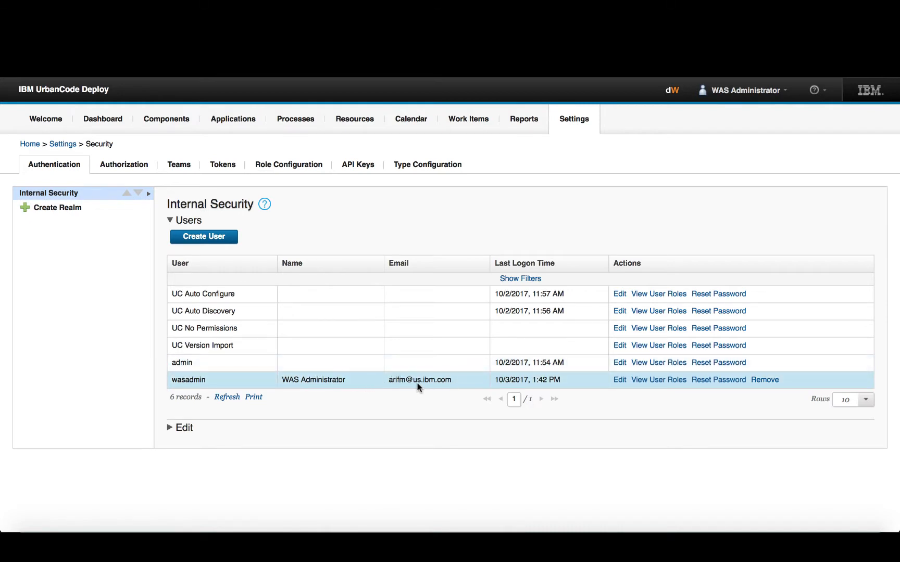
{"action": "left_click", "coordinate": [658, 381]}
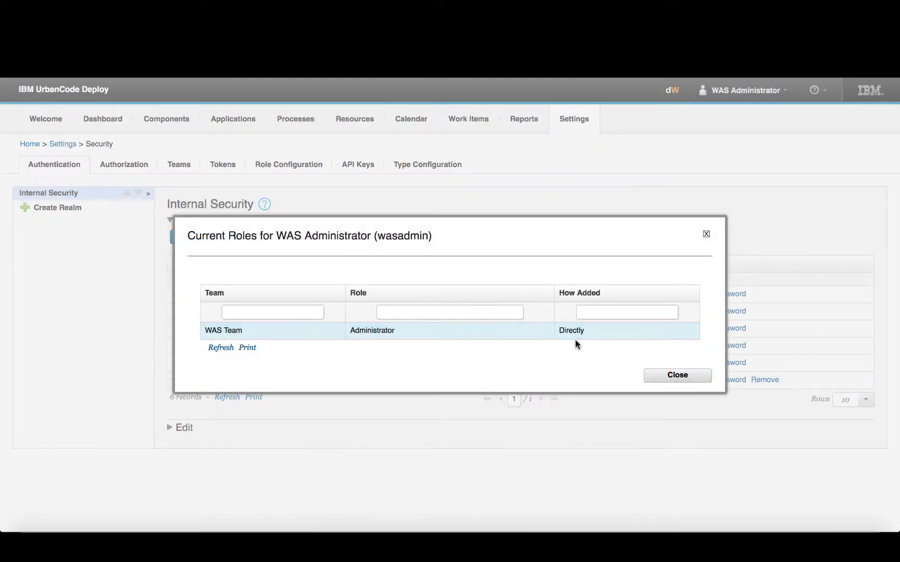
{"action": "left_click", "coordinate": [674, 376]}
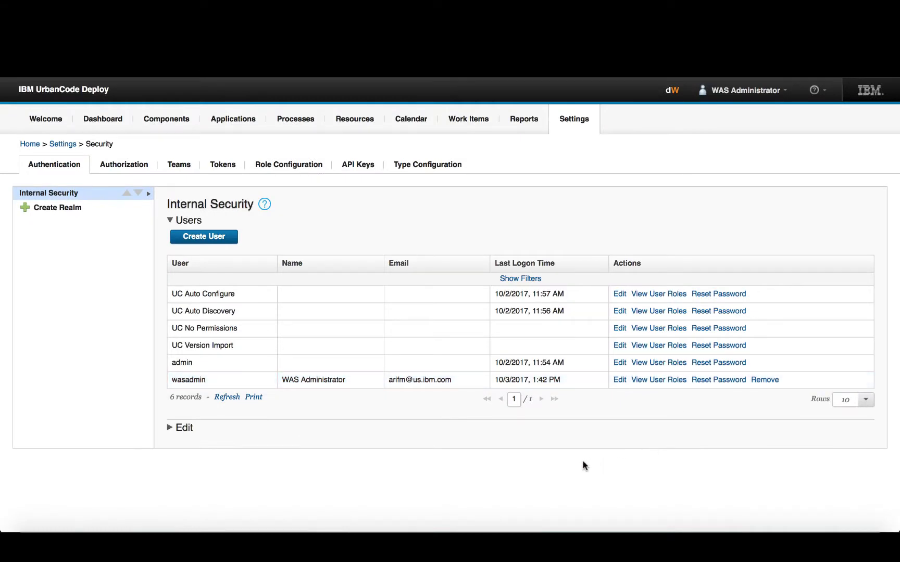
- Review the team and notification scheme in the basic settings of WebSphere Configuration - Example Application
{"action": "left_click", "coordinate": [224, 119]}
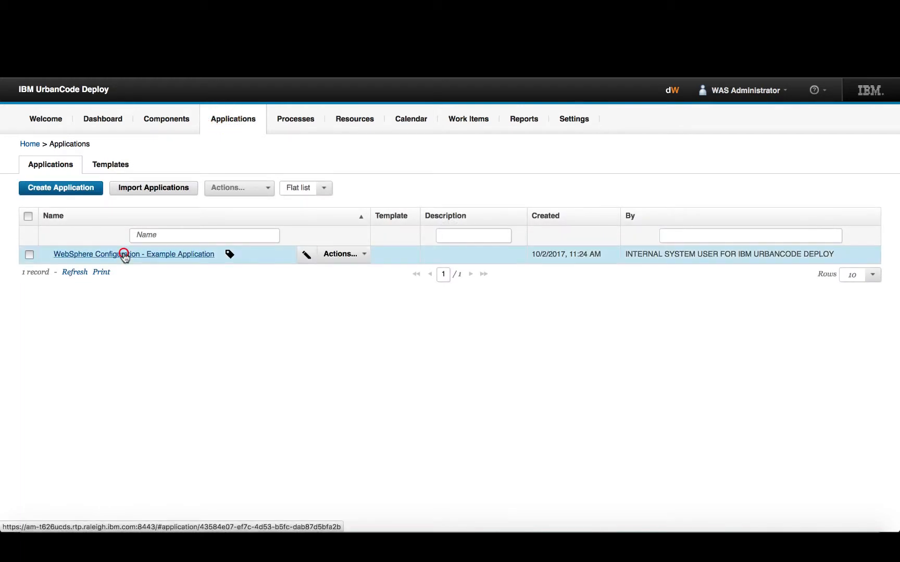
{"action": "left_click", "coordinate": [125, 253]}
{"action": "left_click", "coordinate": [191, 180]}
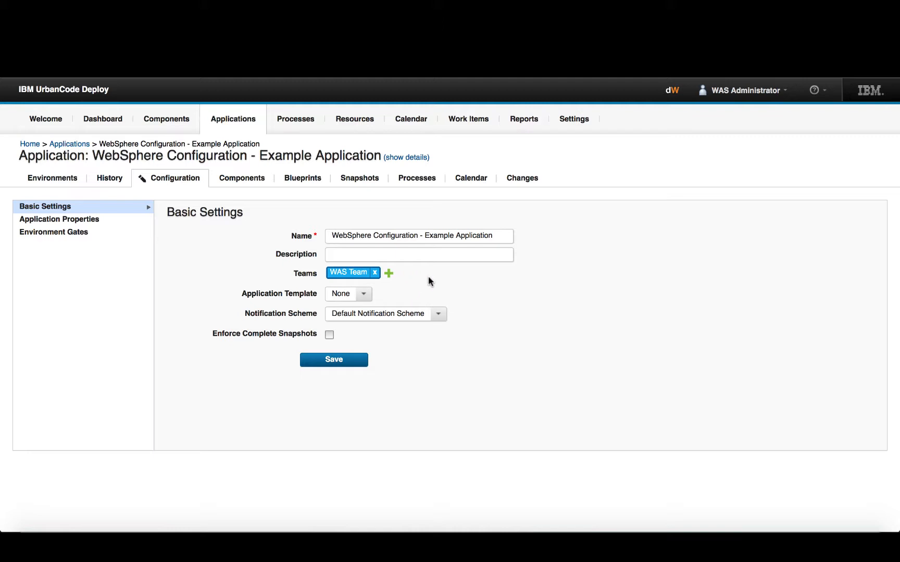
- Review the Mail Server Settings in the system settings
{"action": "left_click", "coordinate": [568, 120]}
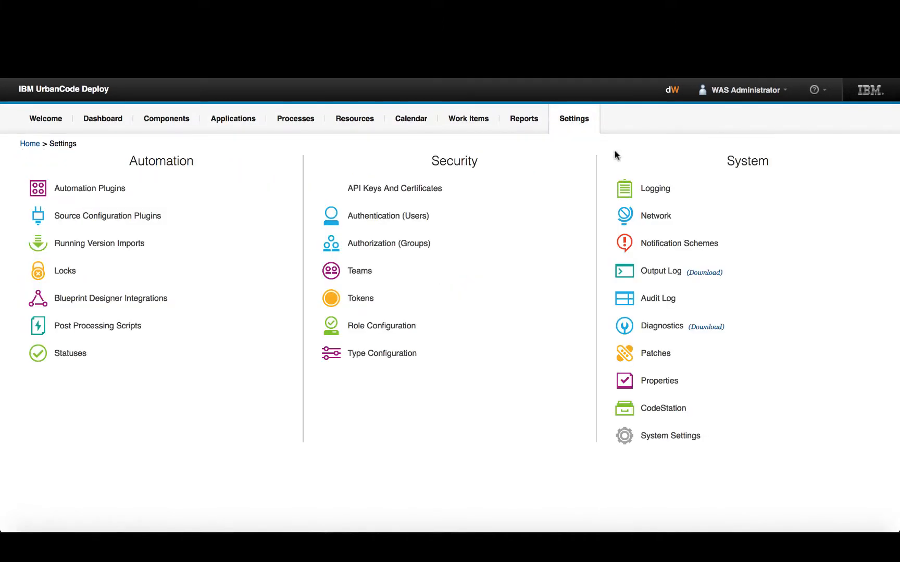
{"action": "left_click", "coordinate": [669, 437]}
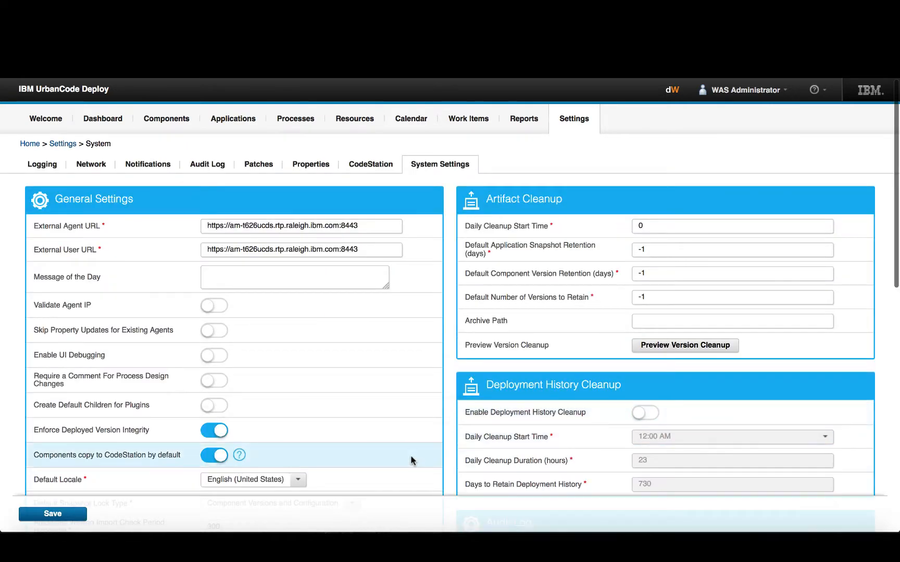
{"action": "scroll", "coordinate": [411, 461], "scroll_direction": "down", "scroll_amount": 10}
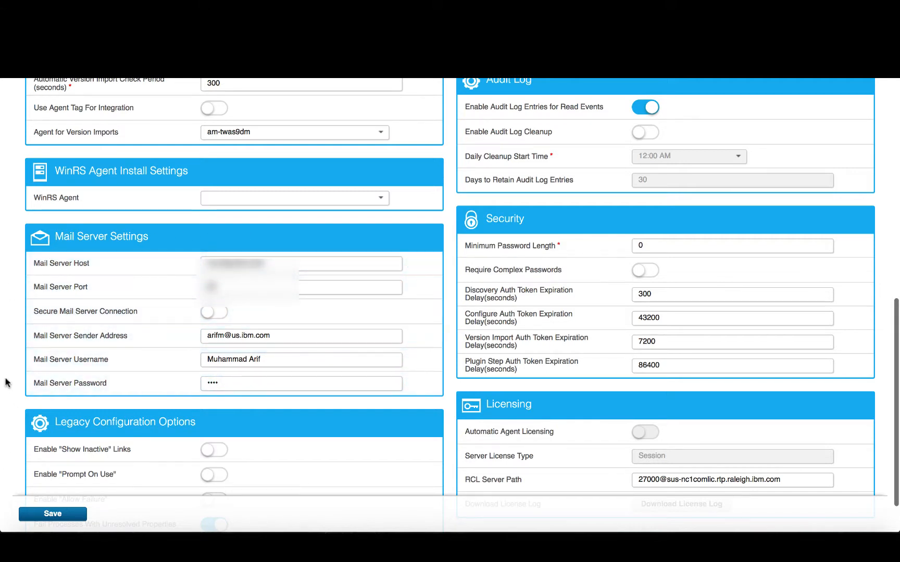
{"action": "scroll", "coordinate": [5, 382], "scroll_direction": "up", "scroll_amount": 10}
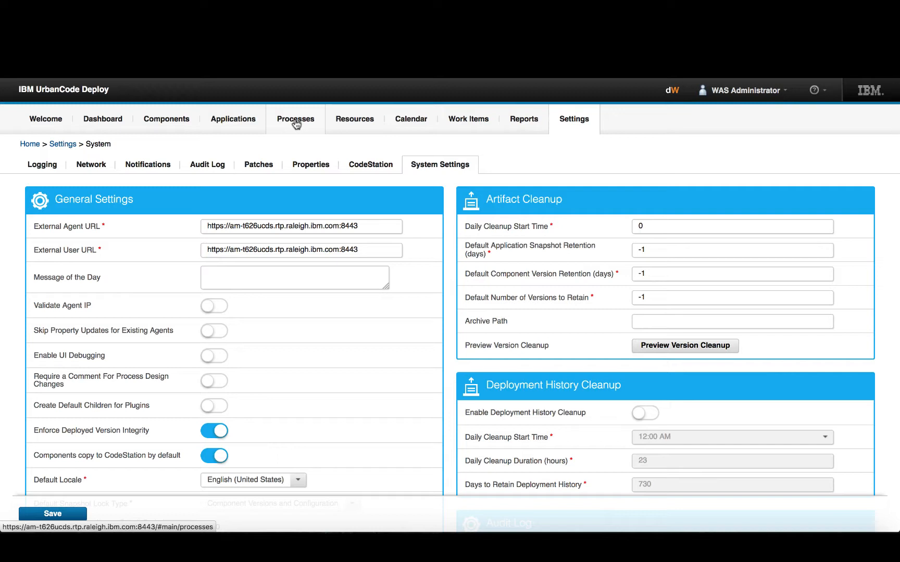
- Review the base resources of the TEST environment in WebSphere Configuration - Example Application, expanding the am-twas9dm agent
{"action": "left_click", "coordinate": [227, 123]}
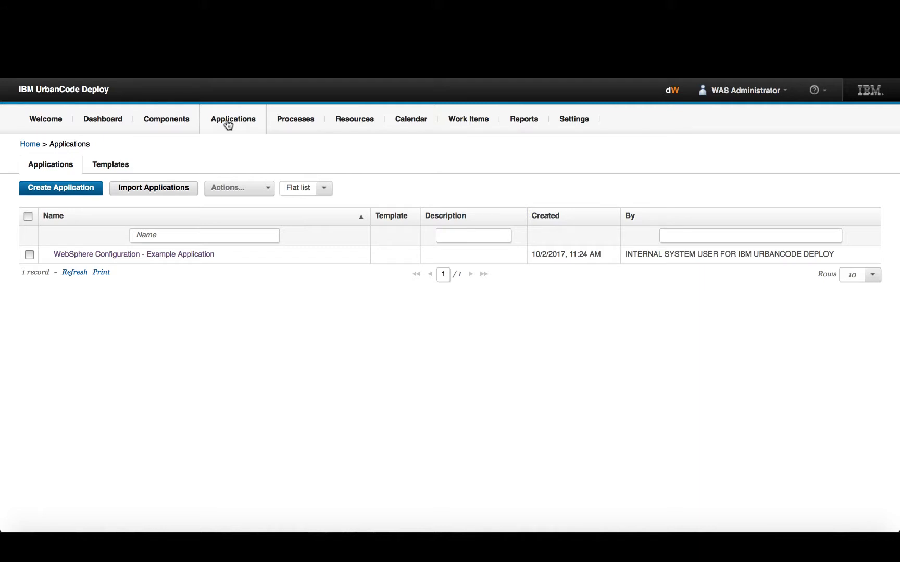
{"action": "left_click", "coordinate": [125, 255]}
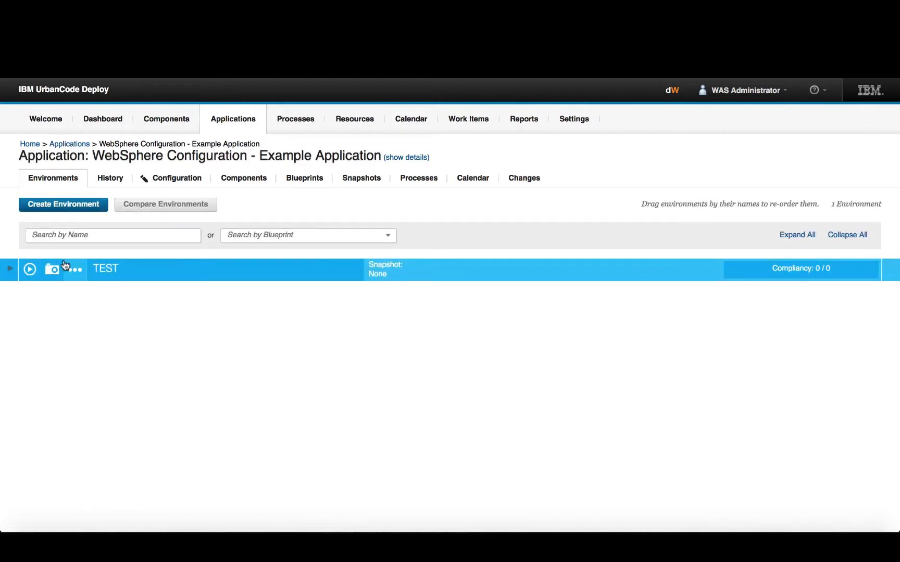
{"action": "left_click", "coordinate": [107, 272]}
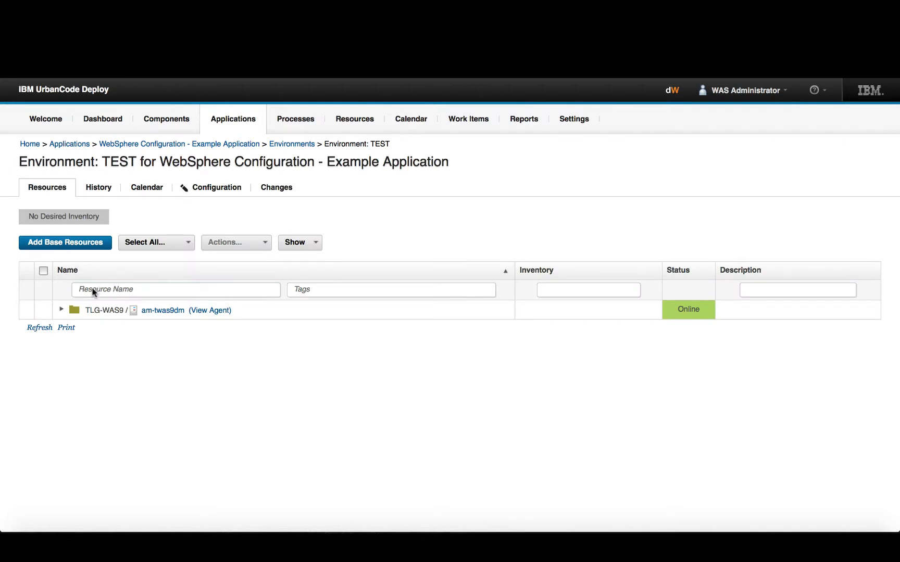
{"action": "left_click", "coordinate": [62, 311]}
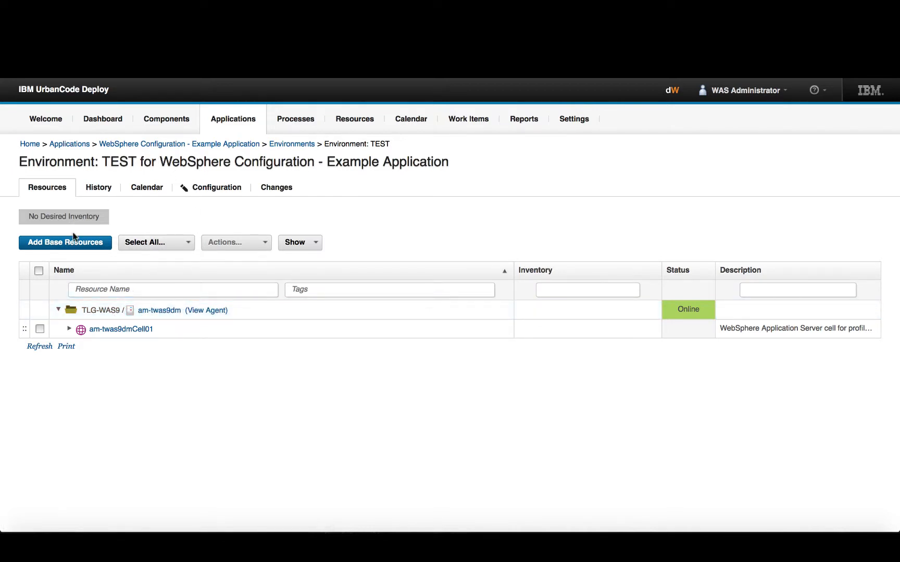
- Set up a process run on the TEST environment using Server Comparison, with Only Changed Versions turned off
{"action": "left_click", "coordinate": [172, 145]}
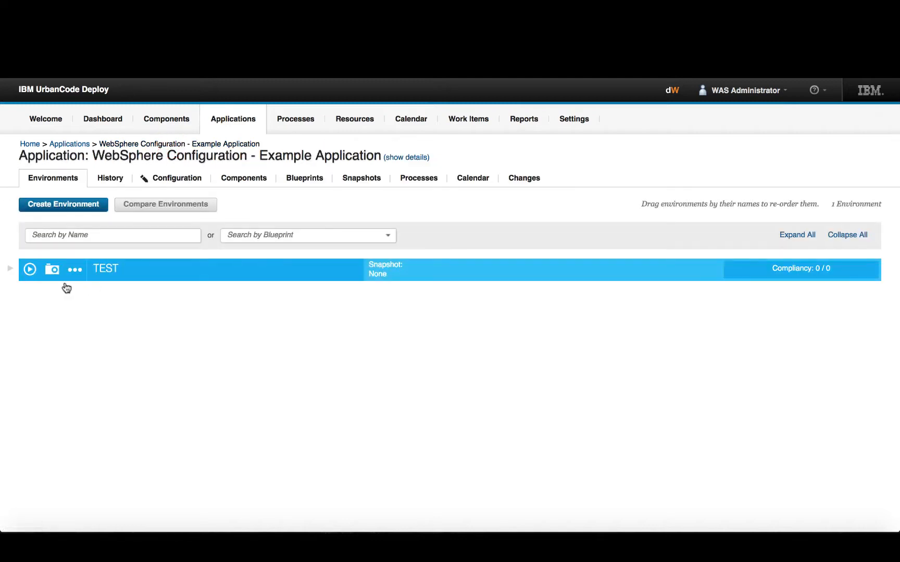
{"action": "left_click", "coordinate": [30, 270]}
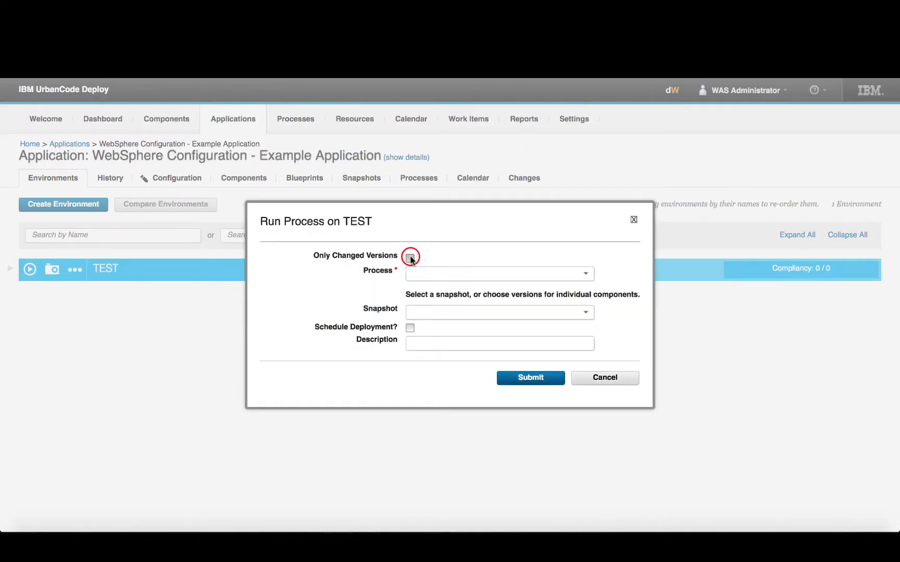
{"action": "left_click", "coordinate": [586, 273]}
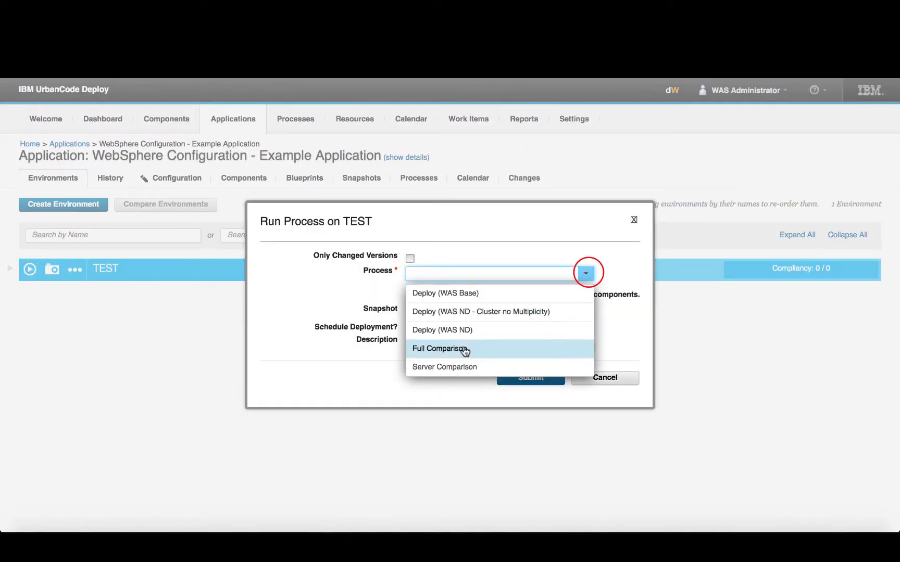
{"action": "left_click", "coordinate": [454, 365]}
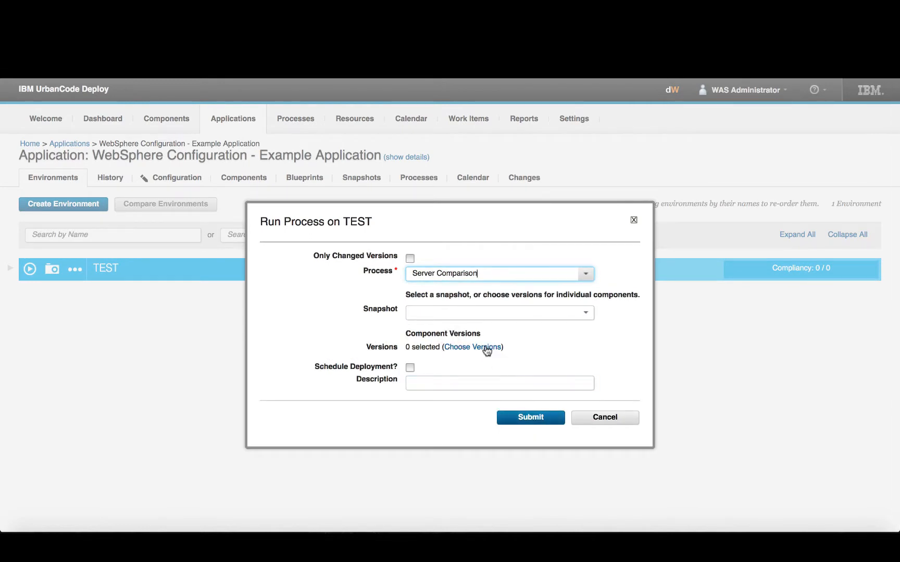
- Choose version 2017-10-02T12:04:59.243-0400 of the Server Config component and submit the Server Comparison run
{"action": "left_click", "coordinate": [486, 347]}
{"action": "left_click", "coordinate": [572, 330]}
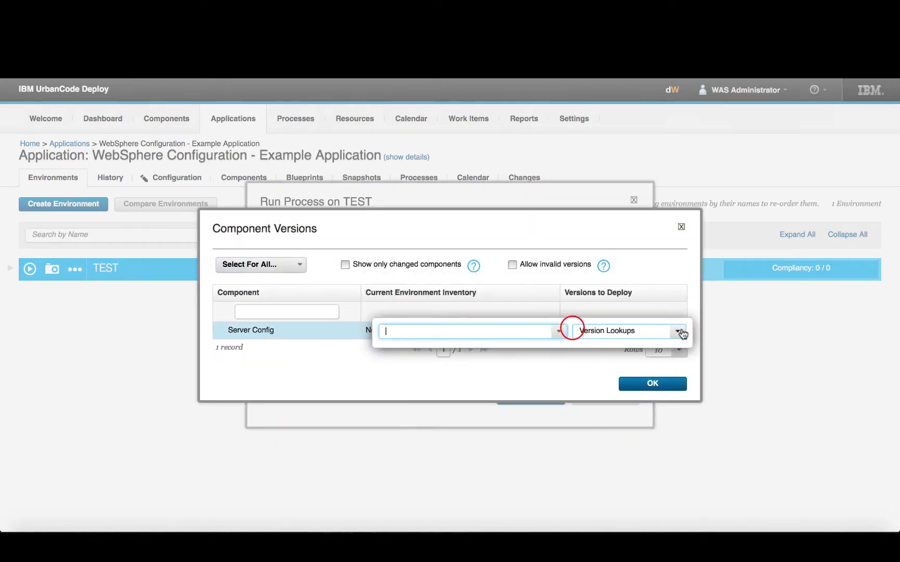
{"action": "left_click", "coordinate": [558, 332]}
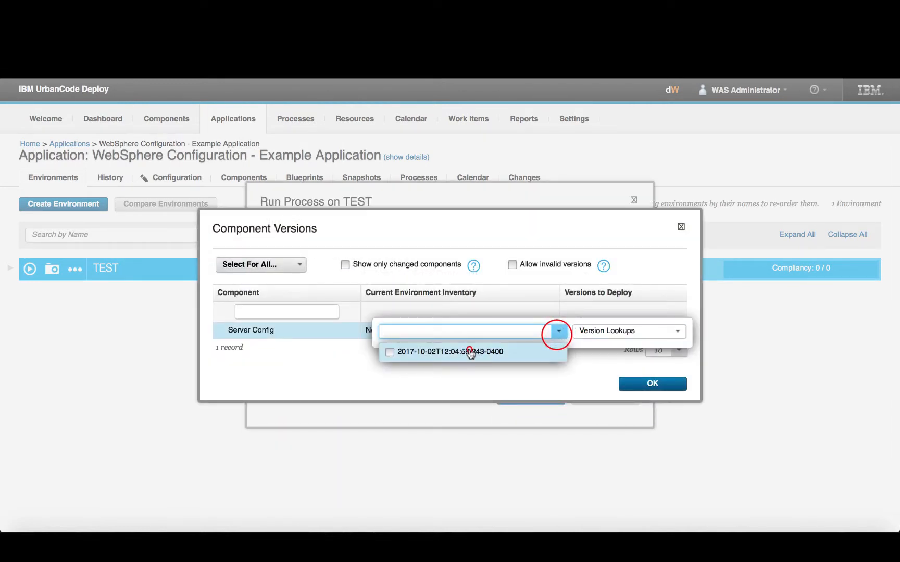
{"action": "left_click", "coordinate": [470, 352]}
{"action": "left_click", "coordinate": [588, 363]}
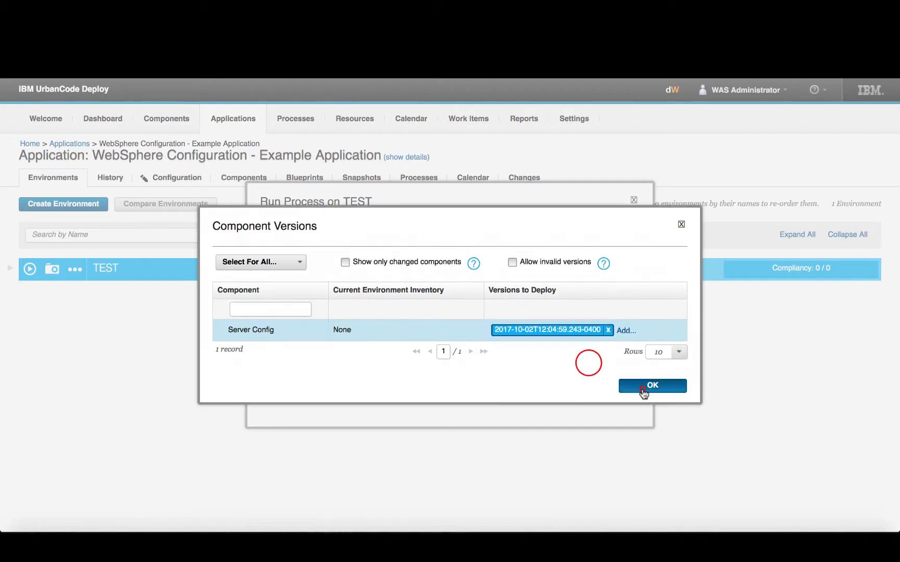
{"action": "left_click", "coordinate": [644, 390]}
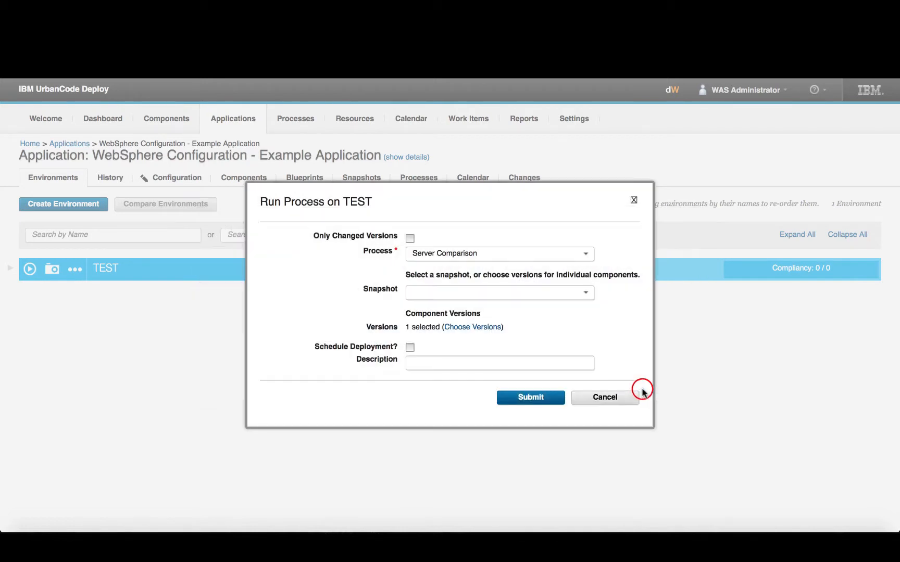
{"action": "left_click", "coordinate": [534, 399]}
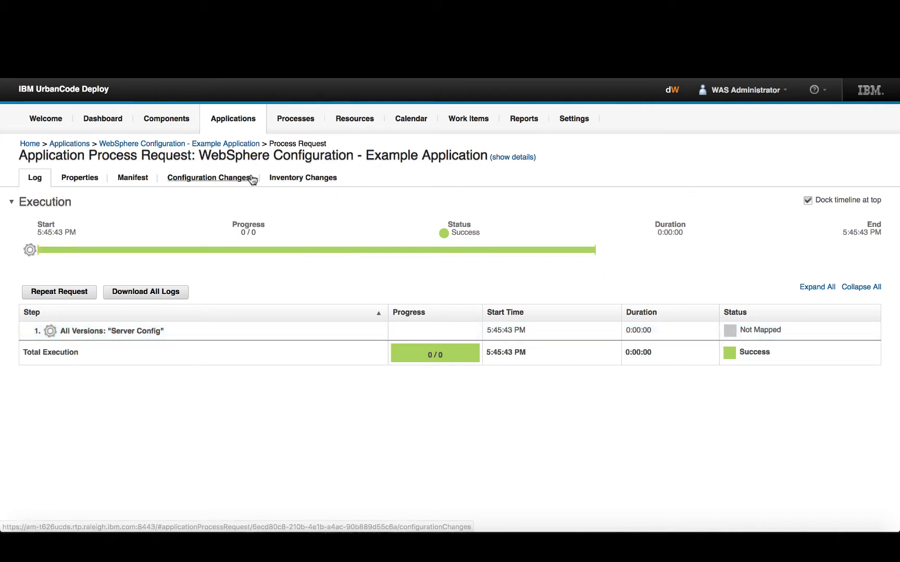
- Add the Server Config component to server1 under am-twas9n1-Node in the resource tree, keeping the name Server Config
{"action": "left_click", "coordinate": [362, 119]}
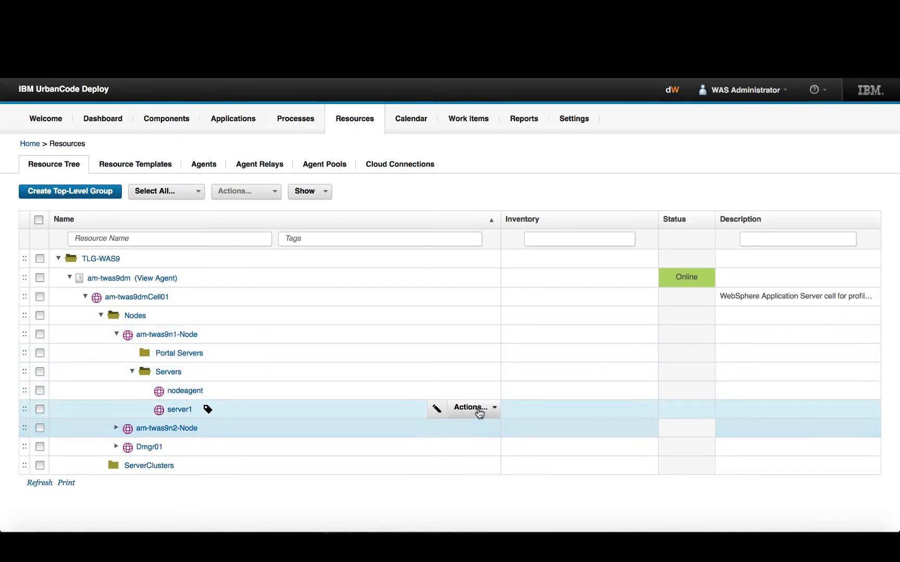
{"action": "left_click", "coordinate": [497, 410]}
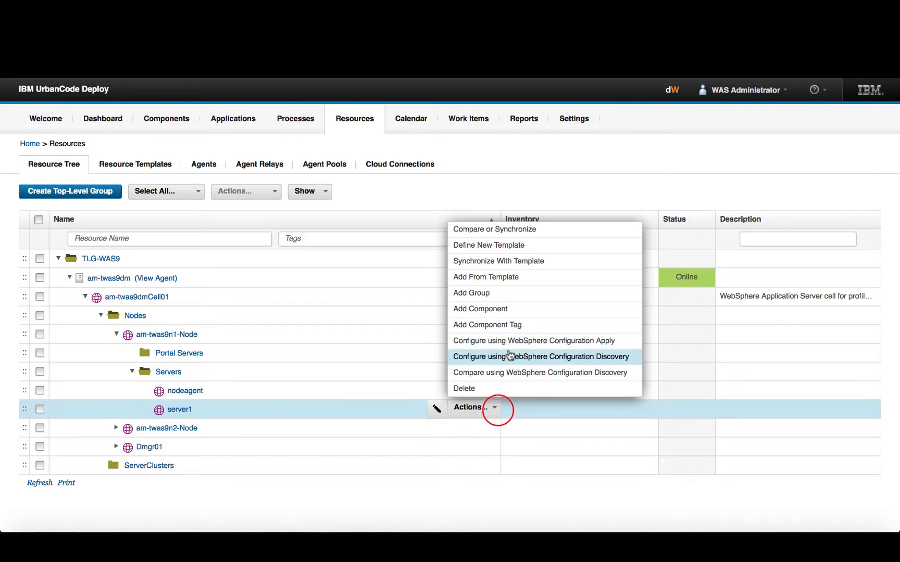
{"action": "left_click", "coordinate": [492, 308]}
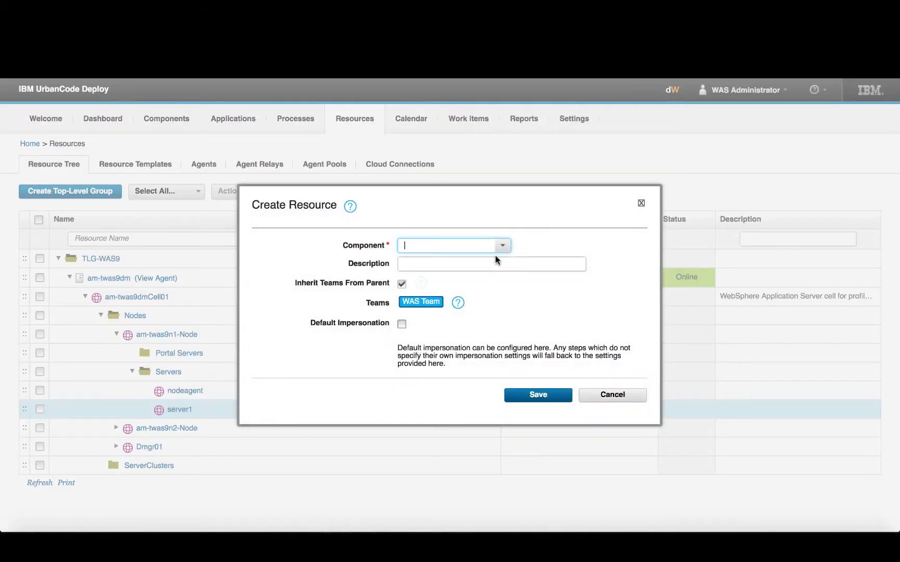
{"action": "left_click", "coordinate": [503, 246]}
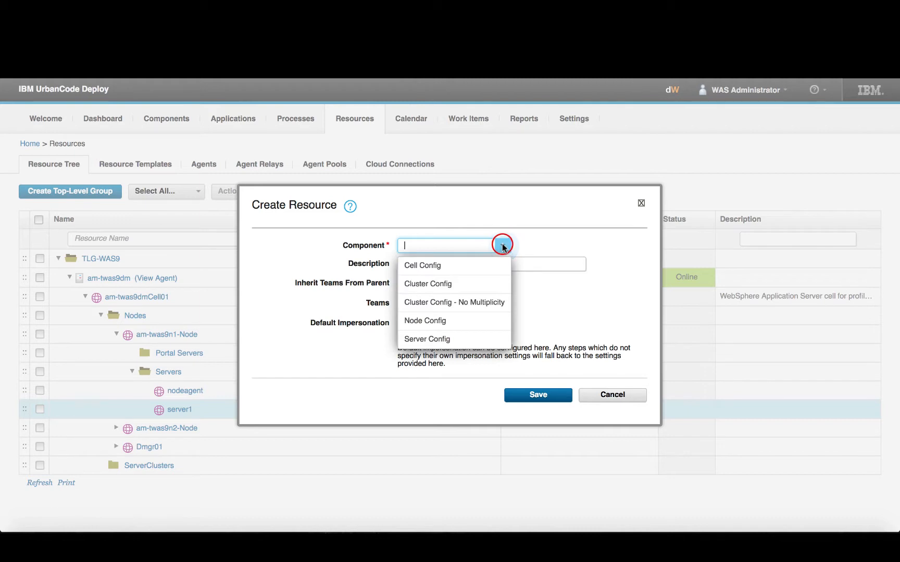
{"action": "left_click", "coordinate": [425, 339]}
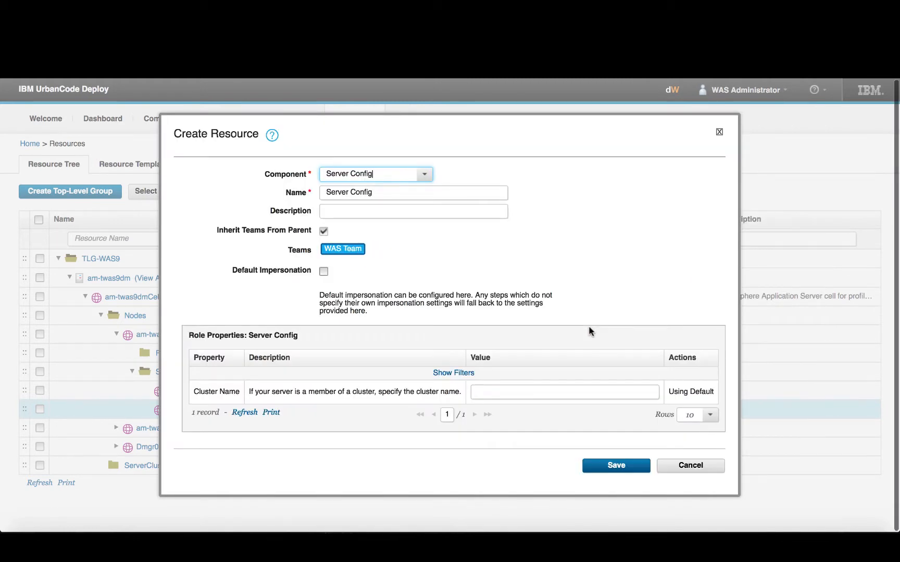
{"action": "left_click", "coordinate": [616, 466]}
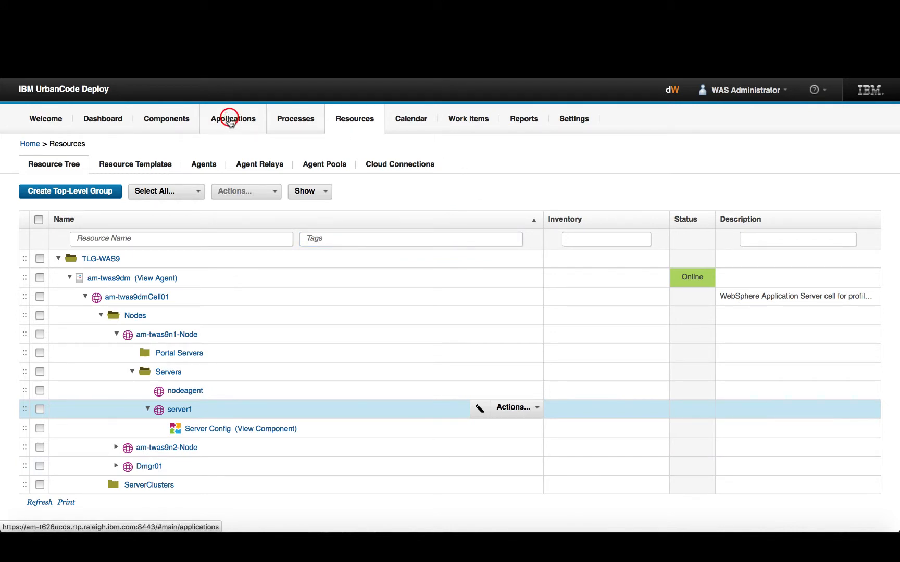
- Prepare another Server Comparison run on the example application's TEST environment, with Only Changed Versions turned off
{"action": "left_click_drag", "start_coordinate": [231, 122], "coordinate": [223, 123]}
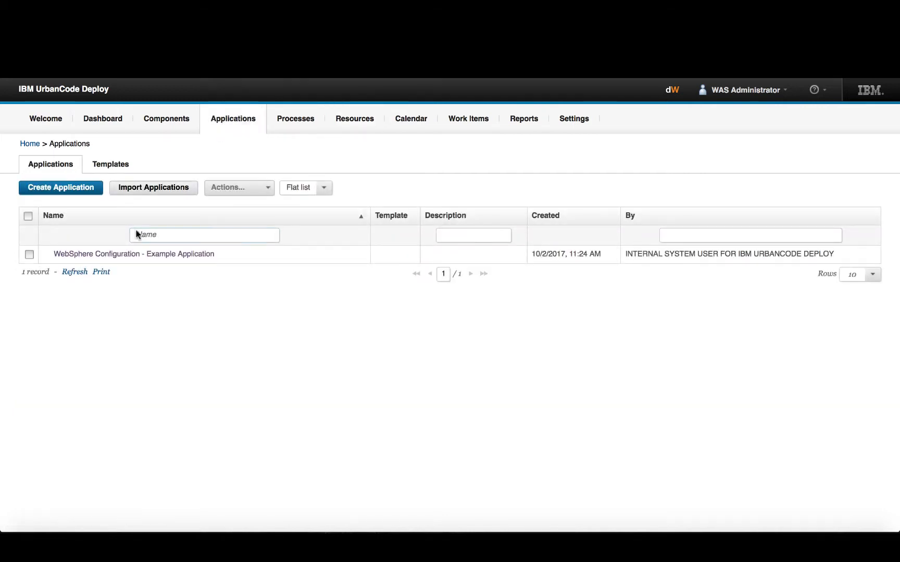
{"action": "left_click", "coordinate": [121, 254]}
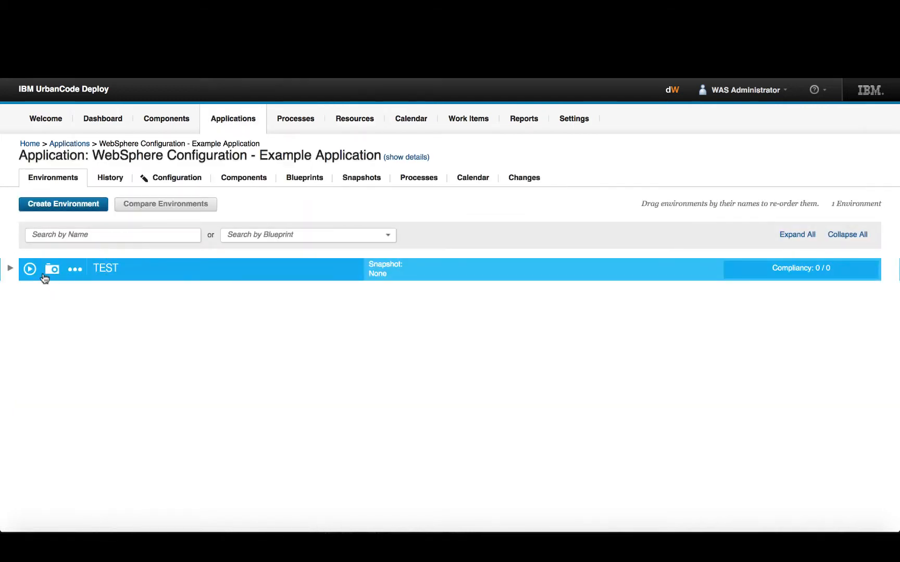
{"action": "left_click", "coordinate": [30, 269]}
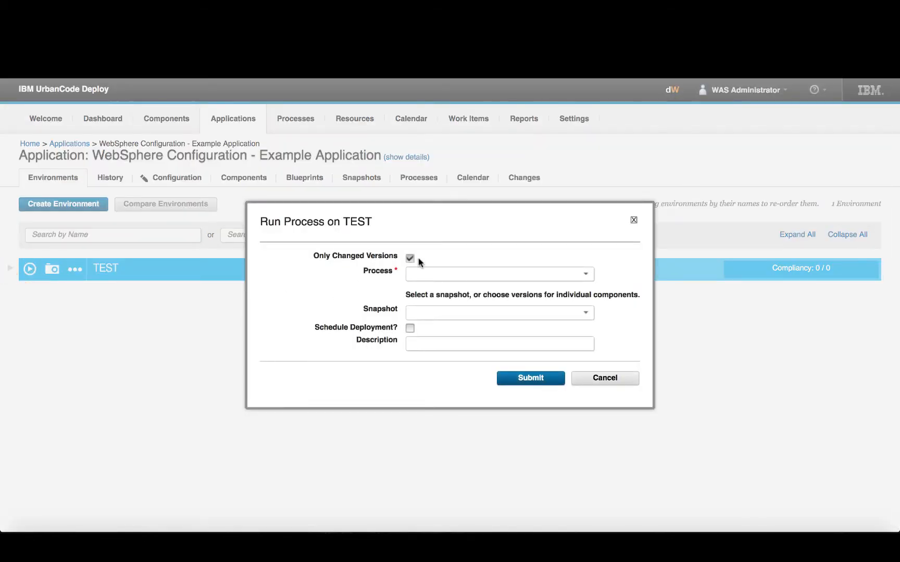
{"action": "left_click", "coordinate": [585, 274]}
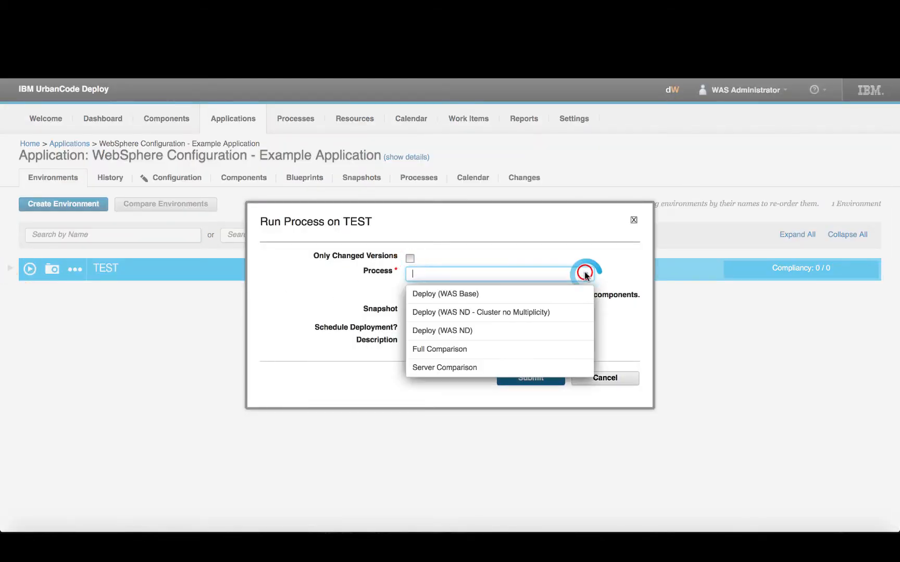
{"action": "left_click", "coordinate": [460, 366]}
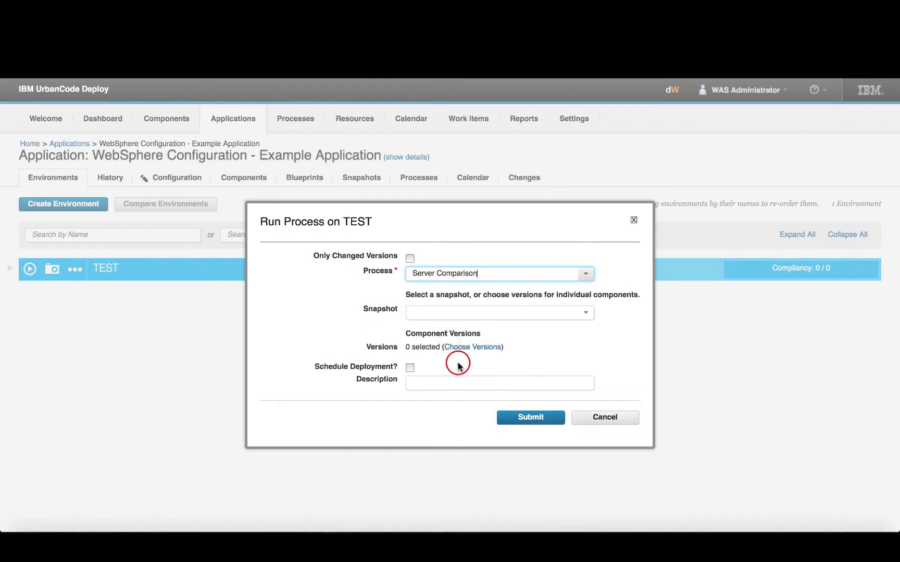
- Select Server Config version 2017-10-02T12:04:59.243-0400 for the new comparison run and submit it
{"action": "left_click", "coordinate": [463, 347]}
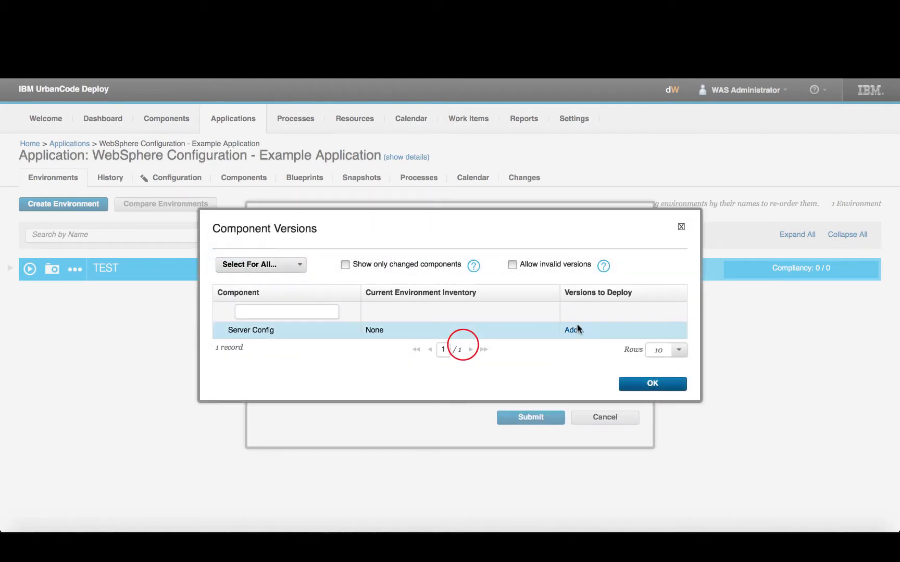
{"action": "left_click", "coordinate": [574, 330]}
{"action": "left_click", "coordinate": [559, 331]}
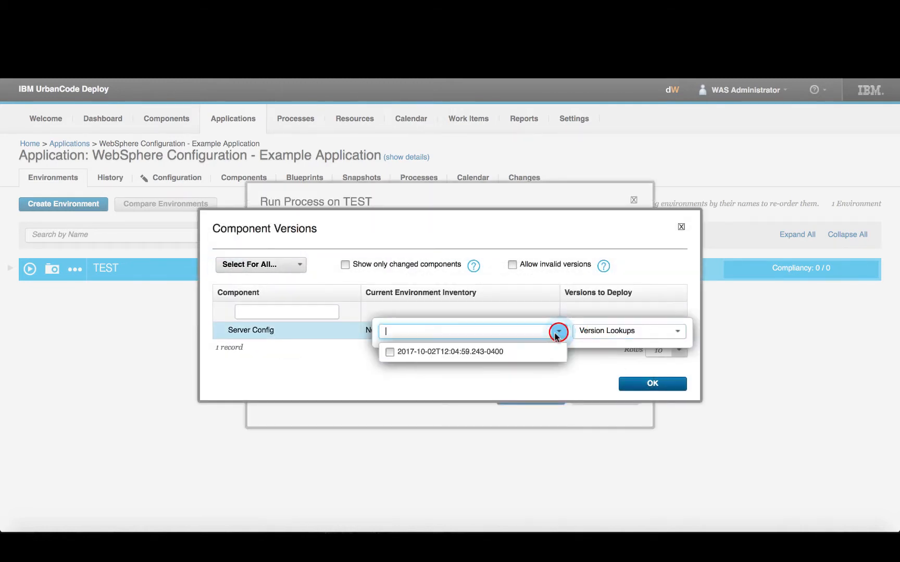
{"action": "left_click", "coordinate": [390, 352]}
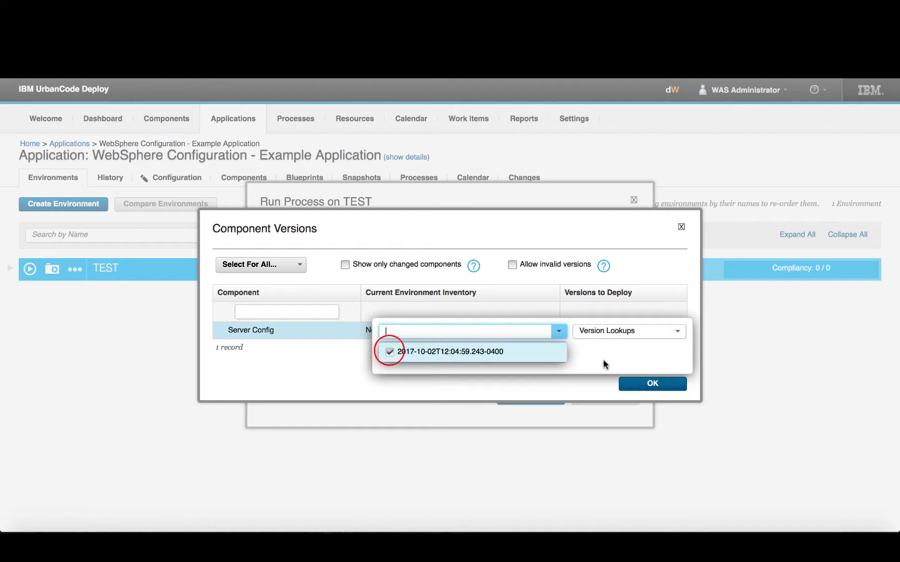
{"action": "left_click", "coordinate": [603, 360]}
{"action": "left_click", "coordinate": [649, 388]}
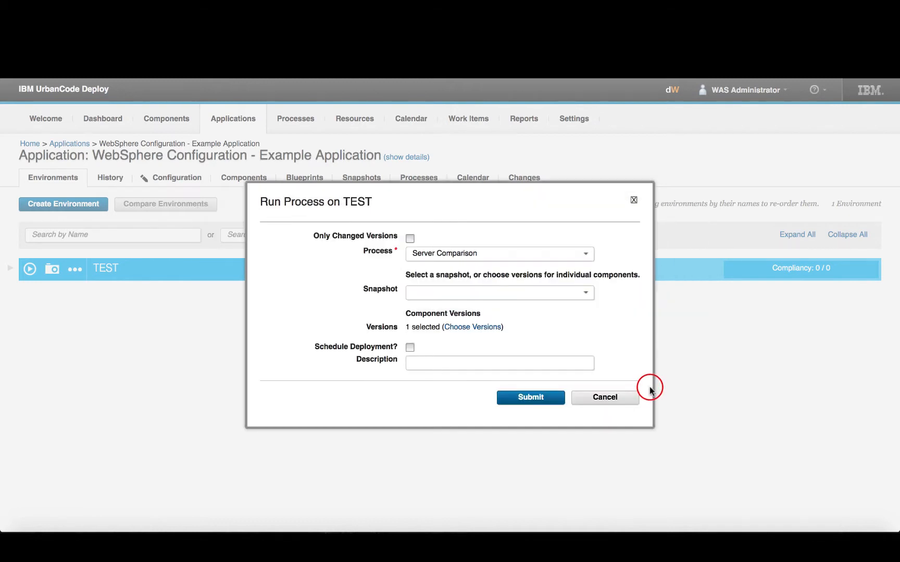
{"action": "left_click", "coordinate": [538, 399]}
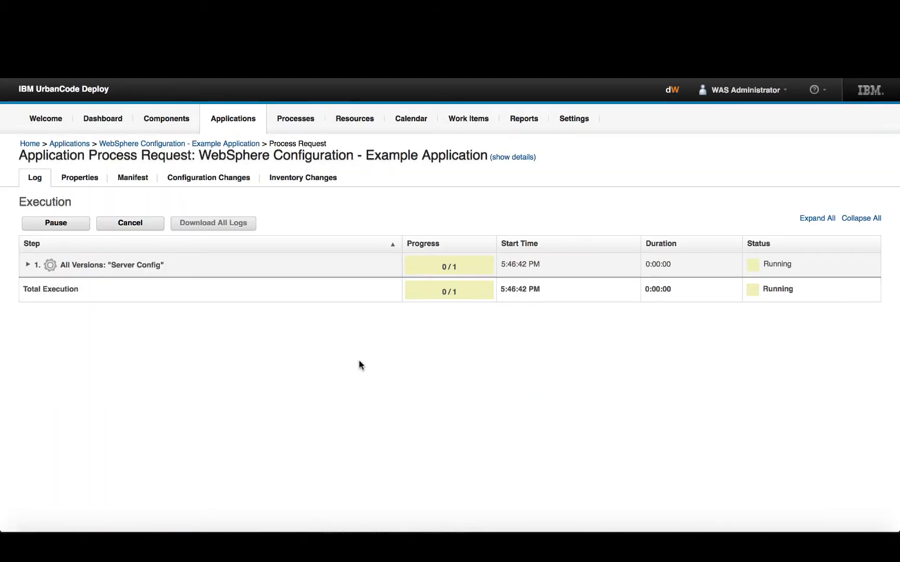
- Open the Live Comparison with Get Result log and examine the Server Level Comparison differences for server1 down to its Java Virtual Machines
{"action": "left_click", "coordinate": [813, 219]}
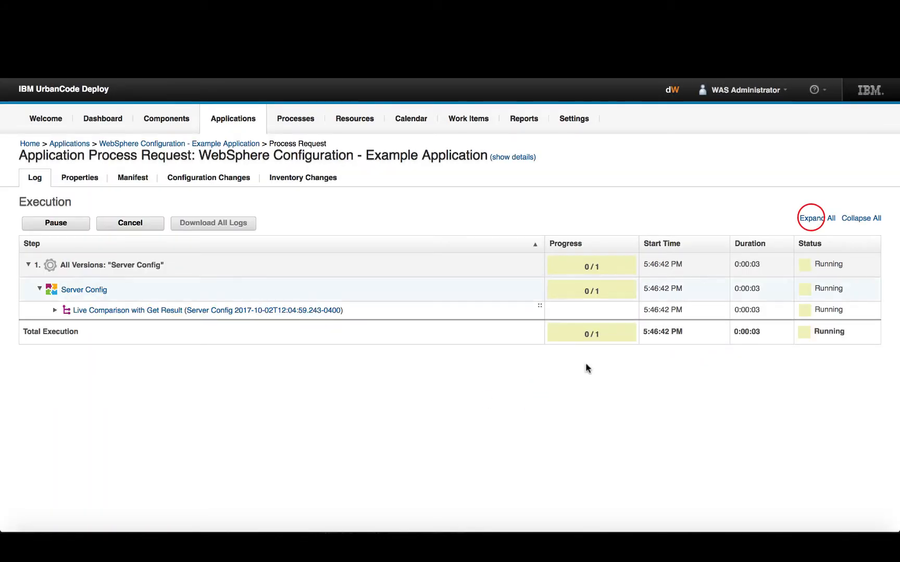
{"action": "left_click", "coordinate": [508, 311]}
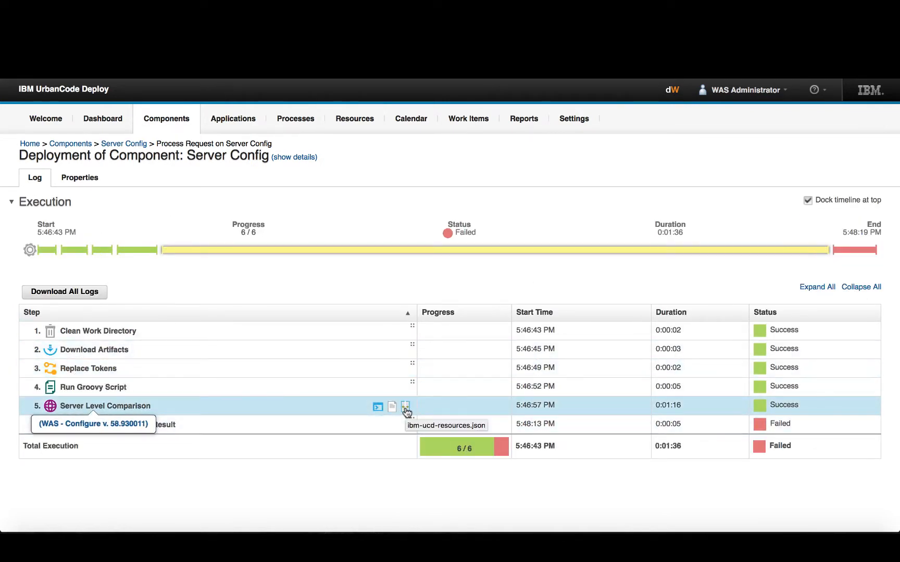
{"action": "left_click", "coordinate": [406, 408]}
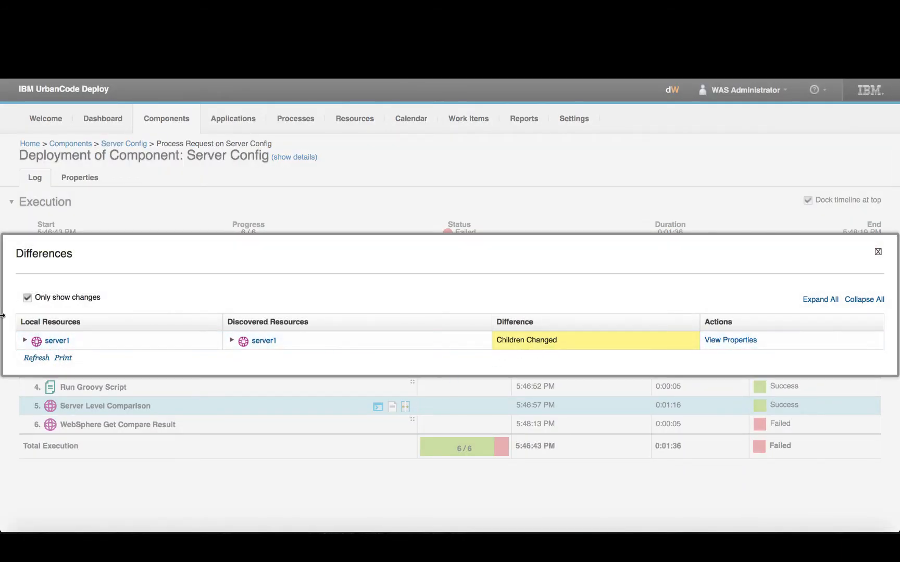
{"action": "left_click", "coordinate": [25, 340]}
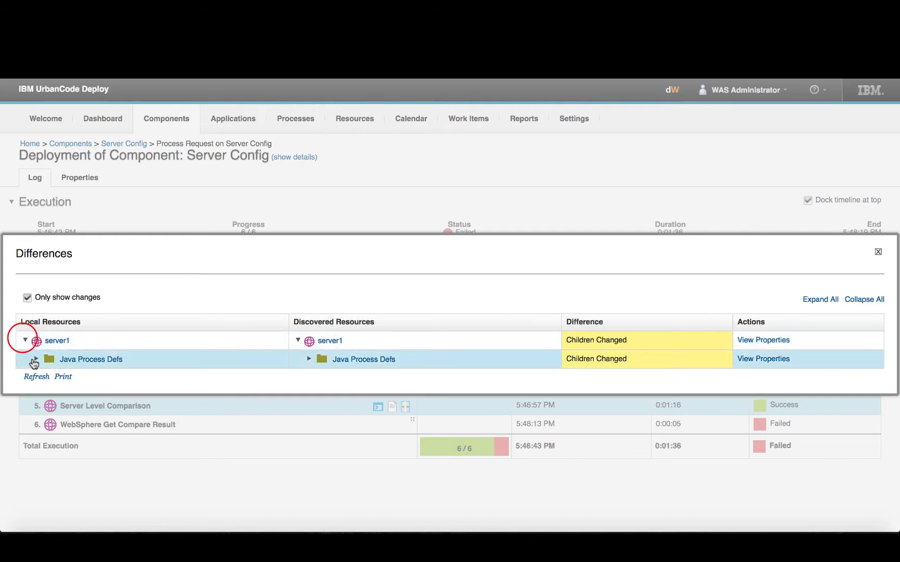
{"action": "left_click", "coordinate": [36, 359]}
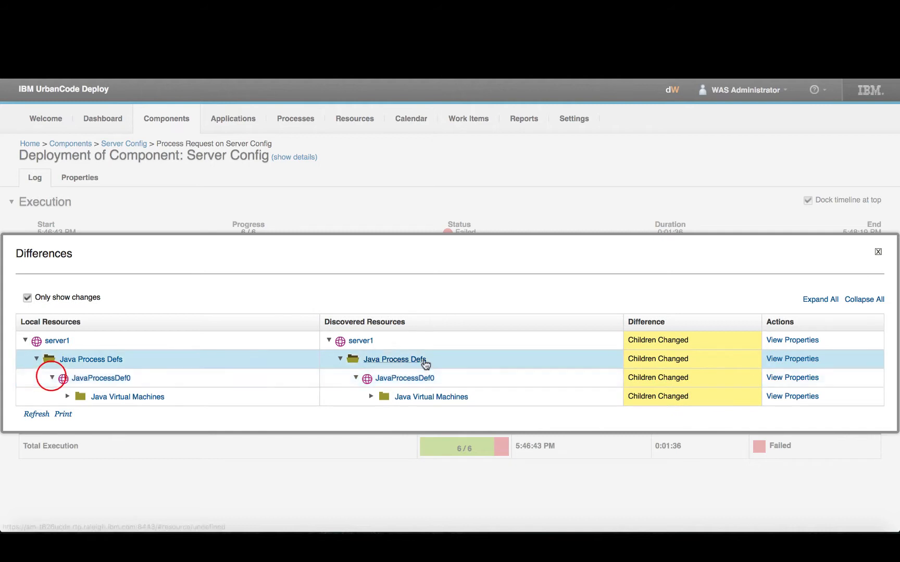
{"action": "left_click", "coordinate": [66, 397]}
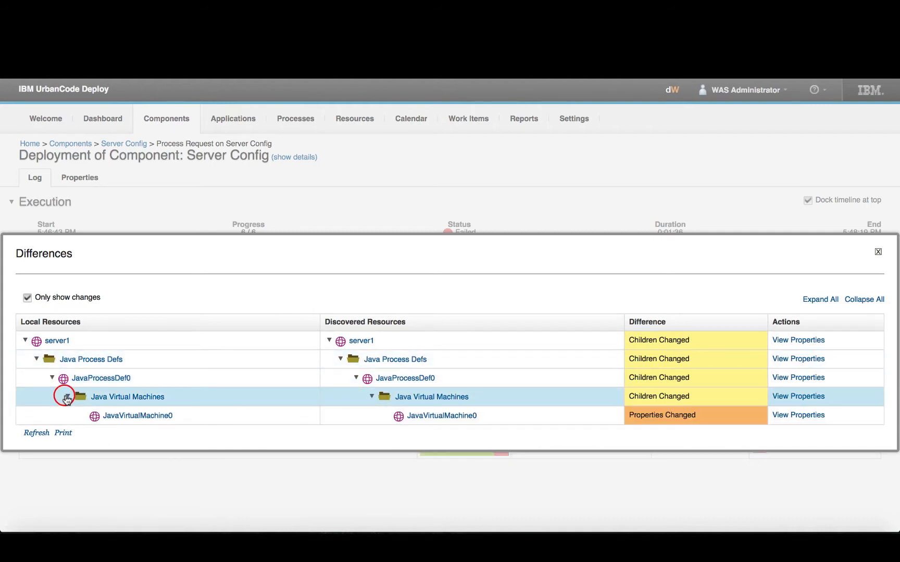
- Compare the local and discovered properties of JavaVirtualMachine0 and close the Differences view
{"action": "left_click", "coordinate": [799, 416]}
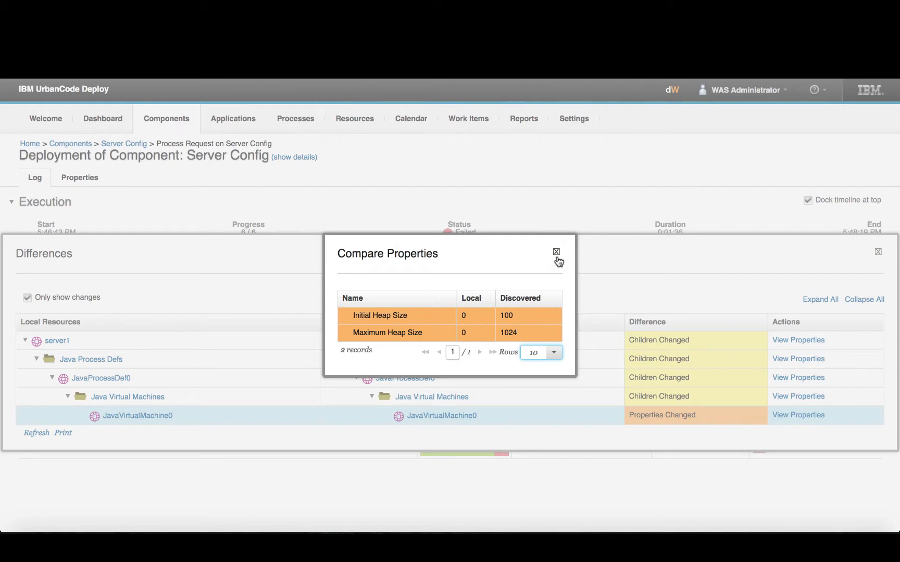
{"action": "left_click", "coordinate": [557, 252]}
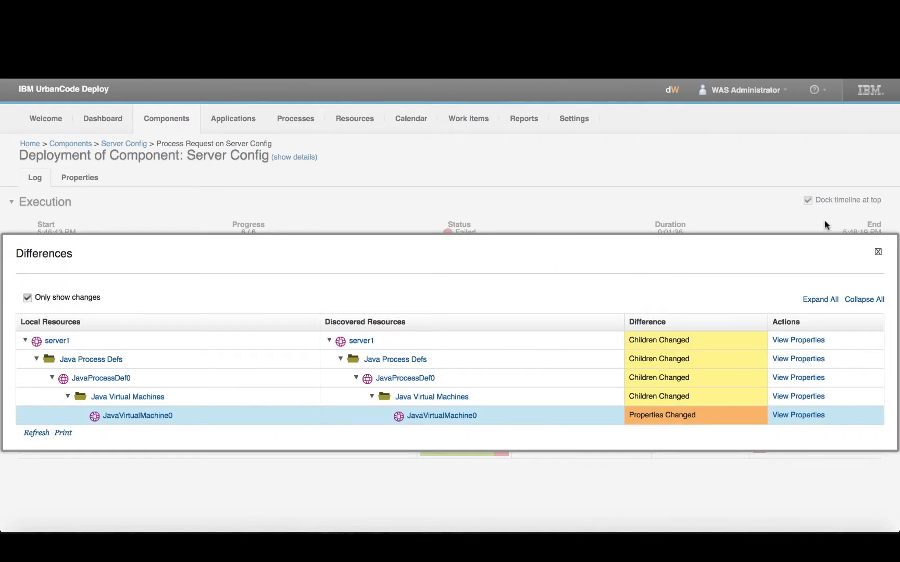
{"action": "left_click", "coordinate": [878, 252]}
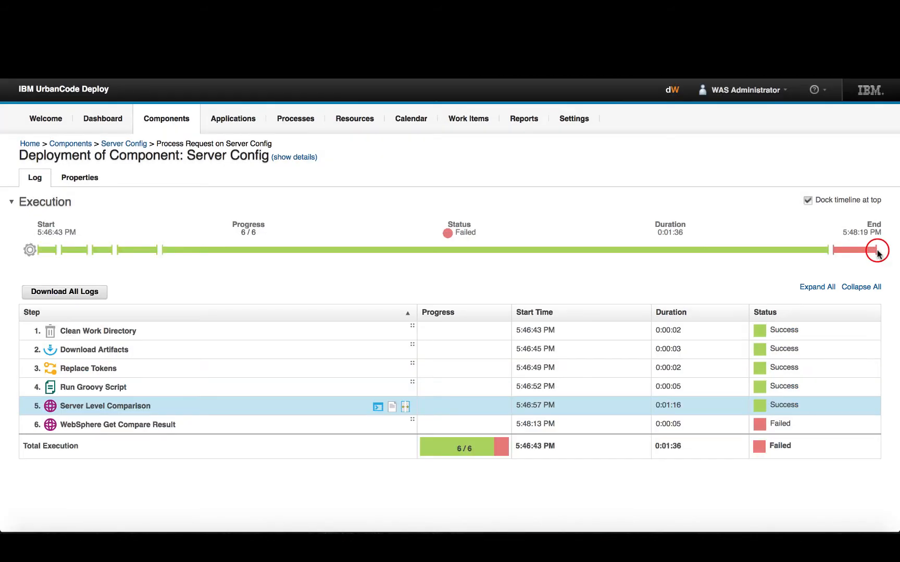
- Examine the input and output properties of the WebSphere Get Compare Result step in the component process log
{"action": "left_click", "coordinate": [405, 427]}
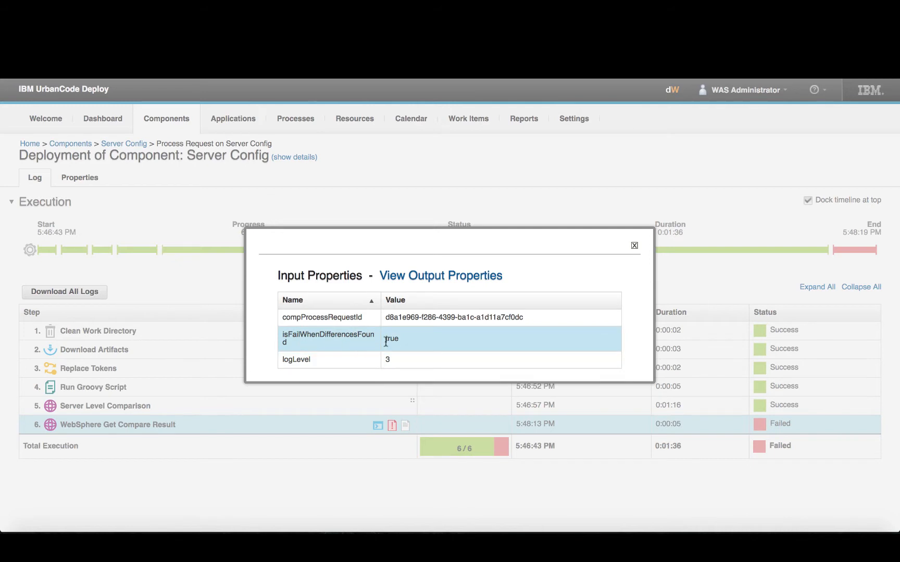
{"action": "left_click", "coordinate": [420, 275]}
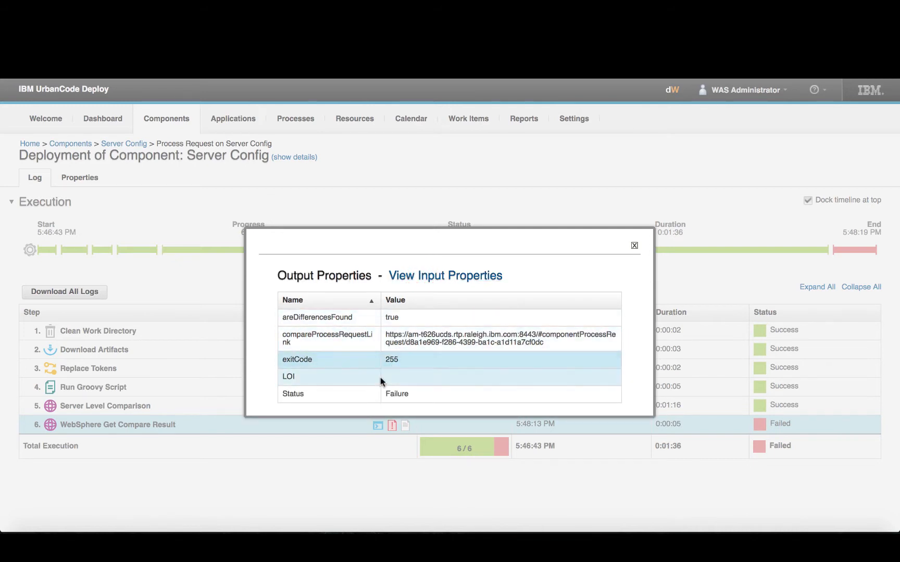
{"action": "left_click", "coordinate": [635, 244]}
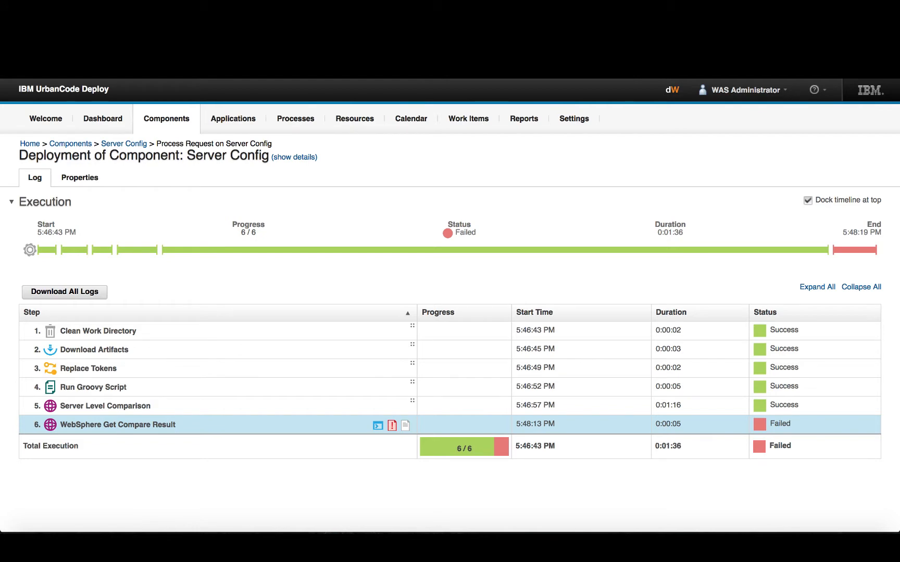
- Switch to the web mail inbox in a new browser tab and read the "WebSphere Configuration - Example Application failed" notification through to its included versions
{"action": "key", "text": "super+t"}
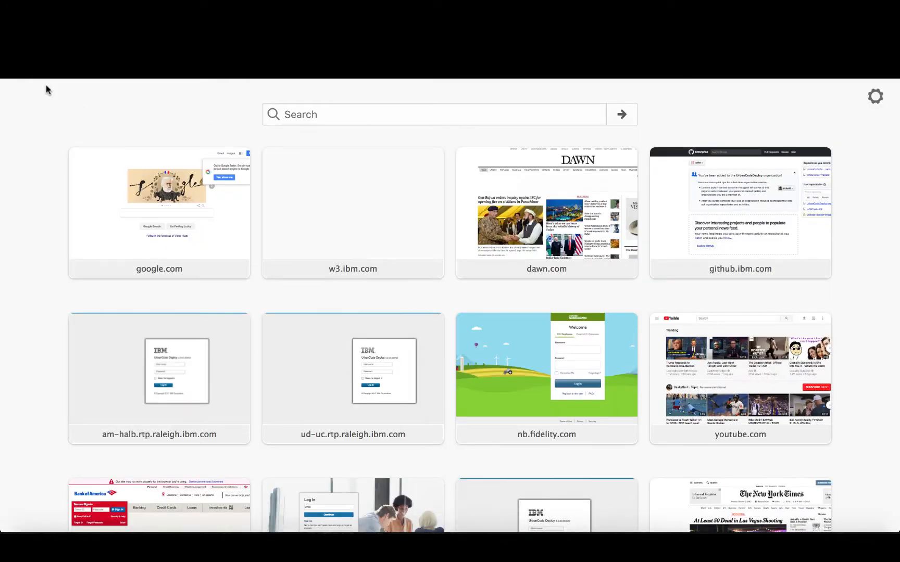
{"action": "left_click", "coordinate": [20, 72]}
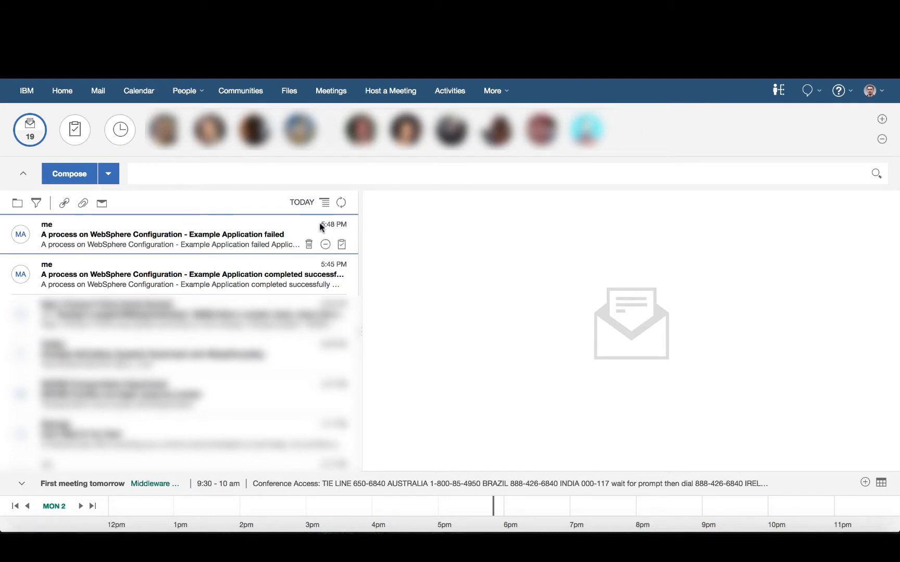
{"action": "left_click", "coordinate": [59, 237]}
{"action": "scroll", "coordinate": [575, 339], "scroll_direction": "down", "scroll_amount": 2}
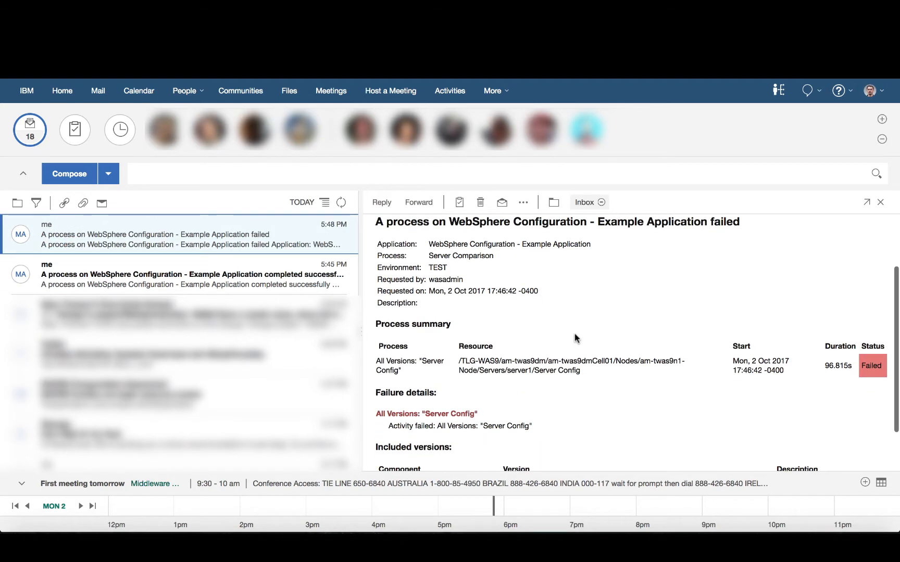
{"action": "scroll", "coordinate": [576, 339], "scroll_direction": "down", "scroll_amount": 2}
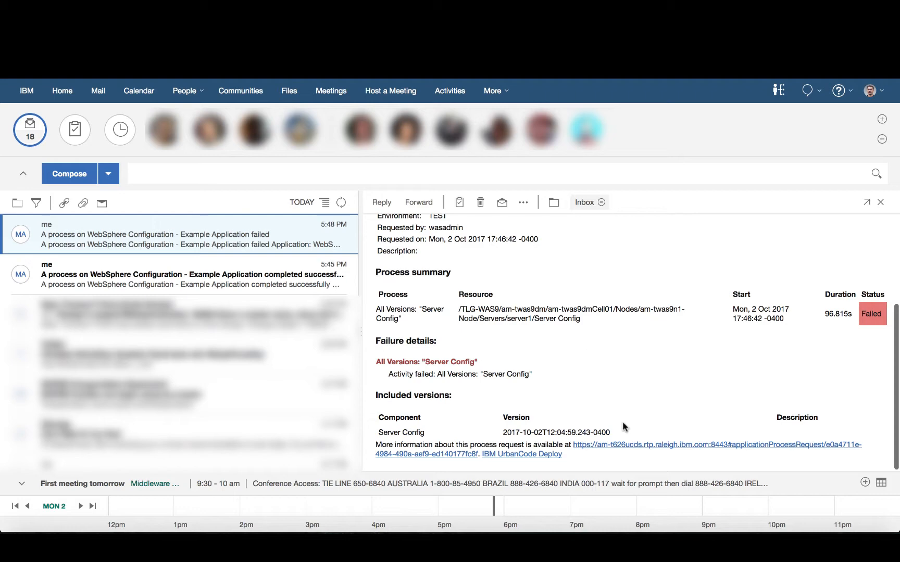
- Follow the e-mail's process request link back to UrbanCode Deploy and expand Server Config's Live Comparison with Get Result down to its individual steps
{"action": "left_click", "coordinate": [654, 446]}
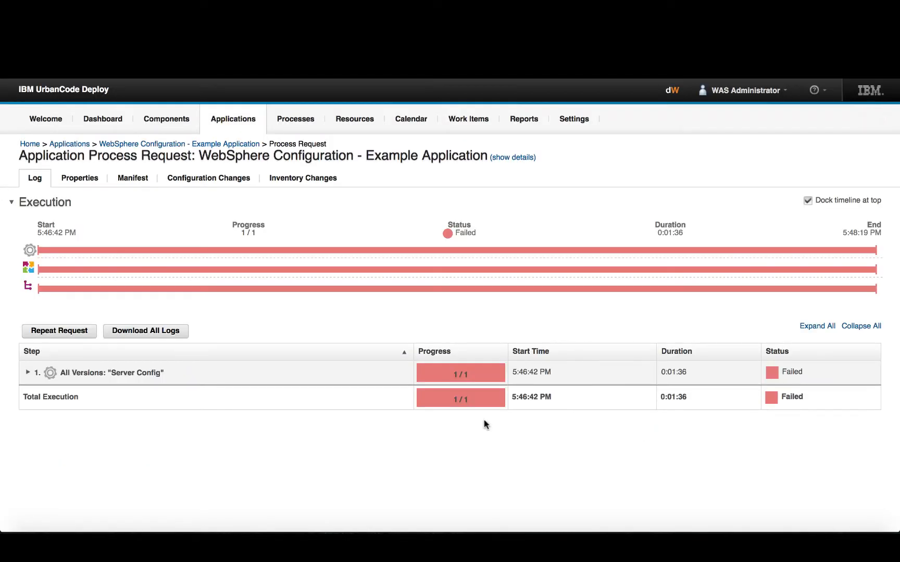
{"action": "left_click", "coordinate": [28, 373]}
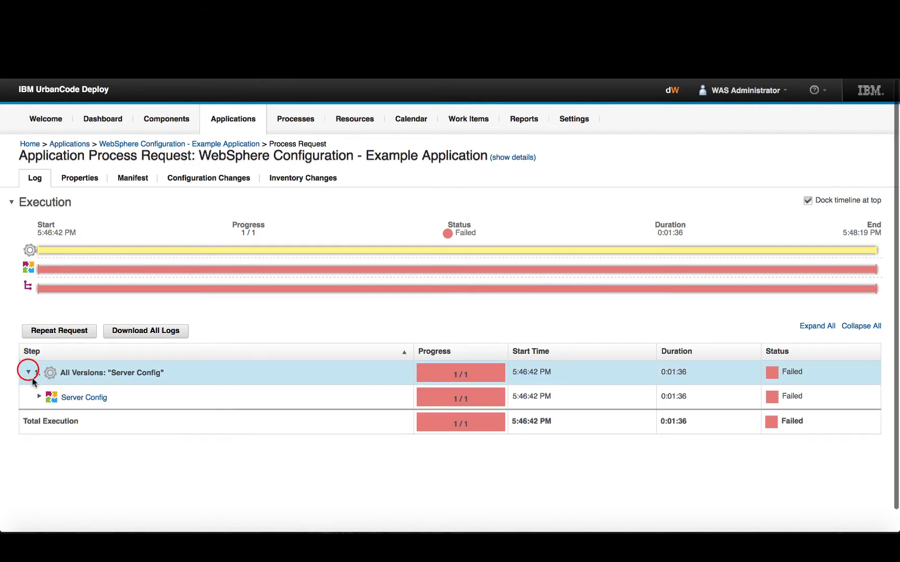
{"action": "left_click", "coordinate": [39, 396]}
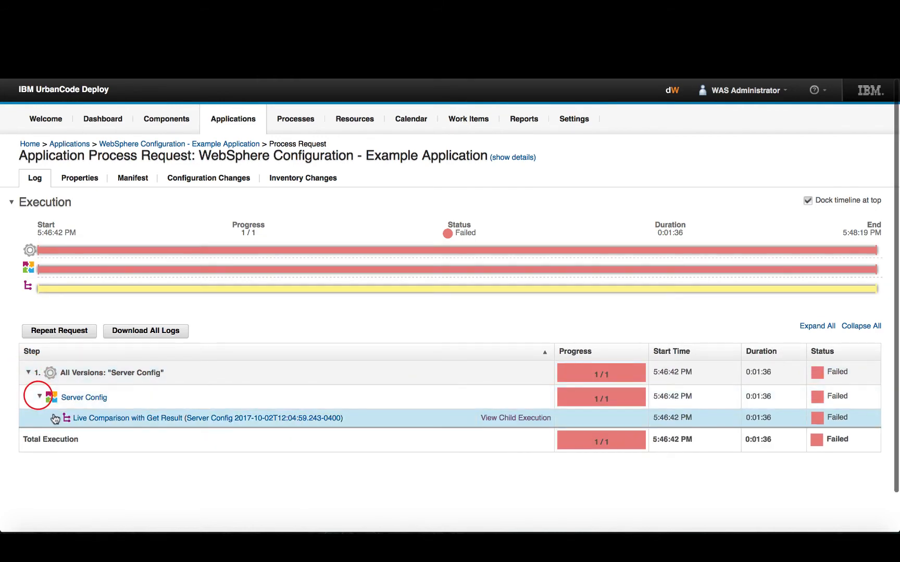
{"action": "left_click", "coordinate": [55, 418]}
{"action": "scroll", "coordinate": [351, 424], "scroll_direction": "down", "scroll_amount": 5}
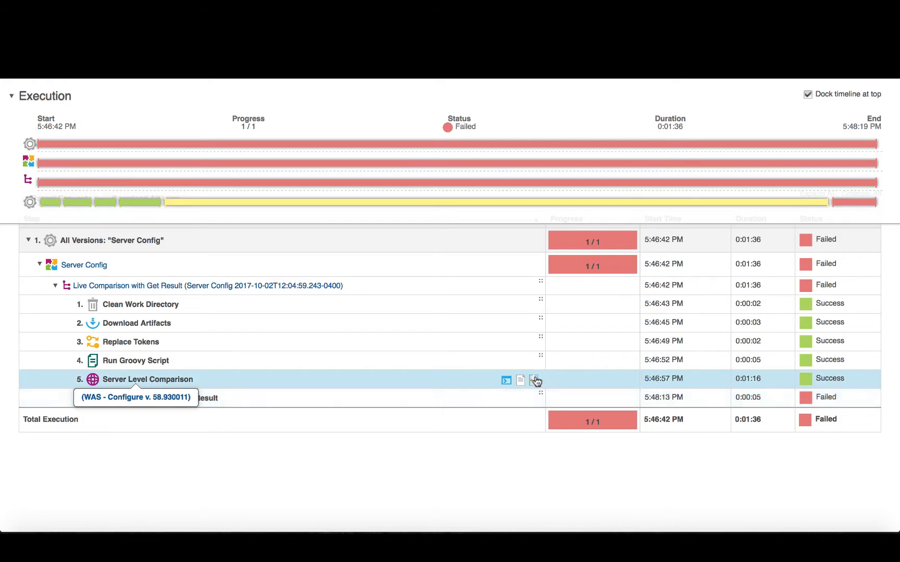
- Inspect the Server Level Comparison differences for server1 down to JavaVirtualMachine0, compare its properties, and close the Differences view
{"action": "left_click", "coordinate": [534, 381]}
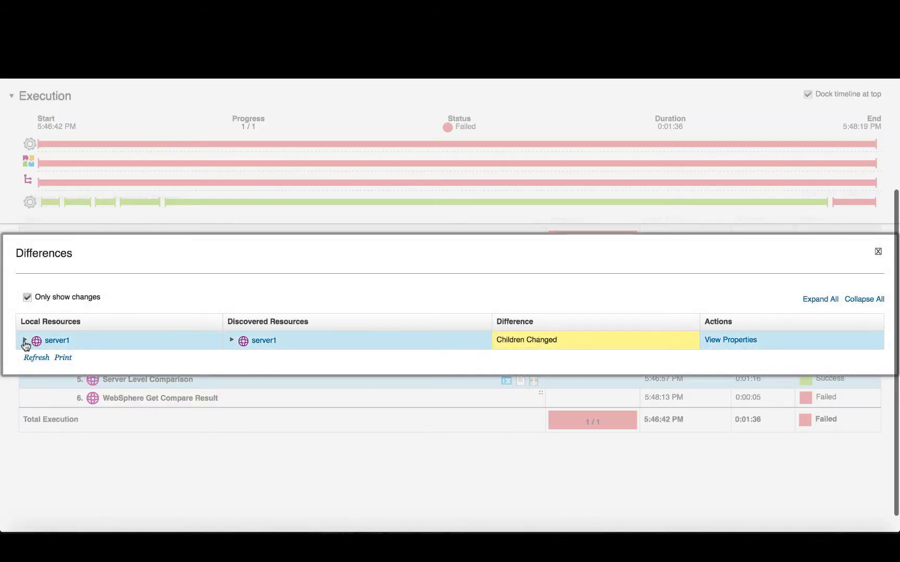
{"action": "left_click", "coordinate": [25, 340]}
{"action": "left_click", "coordinate": [36, 359]}
{"action": "left_click", "coordinate": [51, 377]}
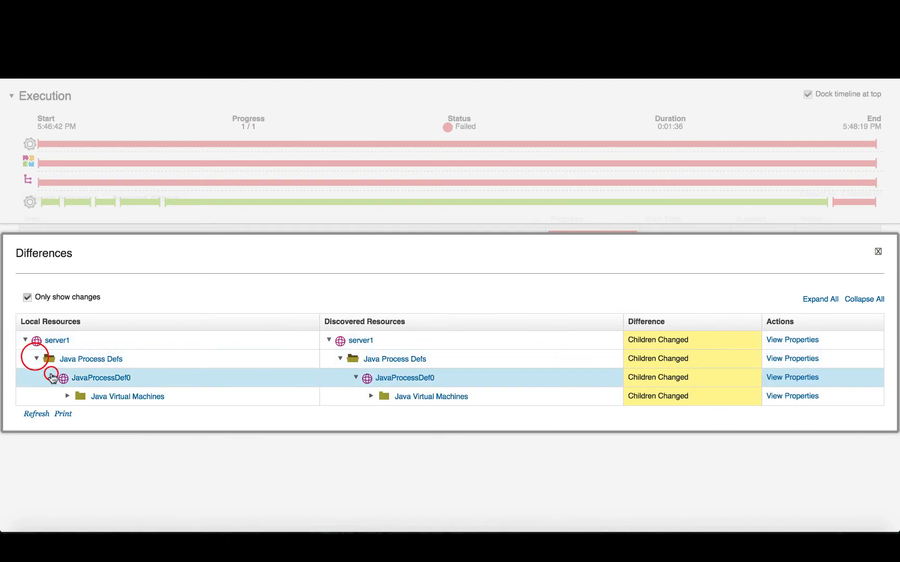
{"action": "left_click", "coordinate": [67, 396]}
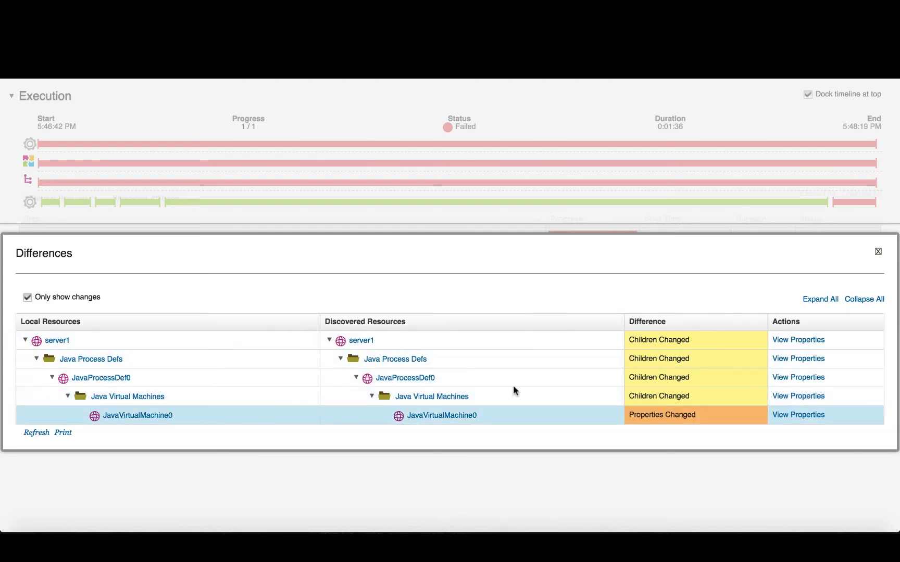
{"action": "left_click", "coordinate": [809, 415]}
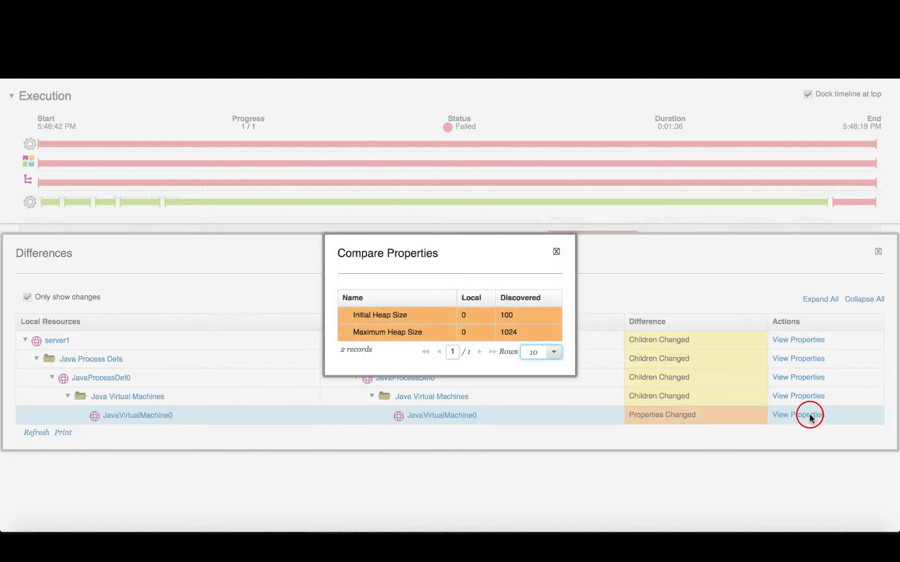
{"action": "key", "text": "Escape"}
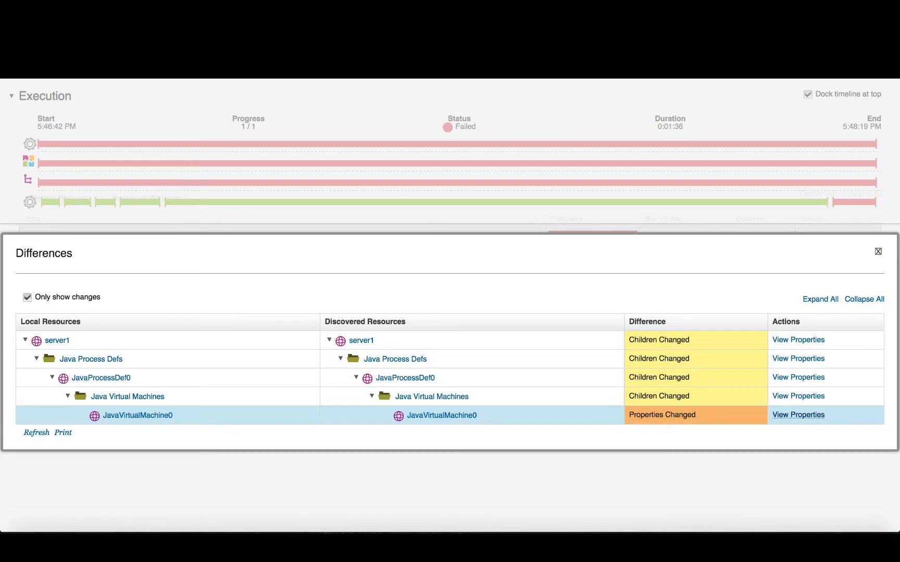
{"action": "left_click", "coordinate": [877, 253]}
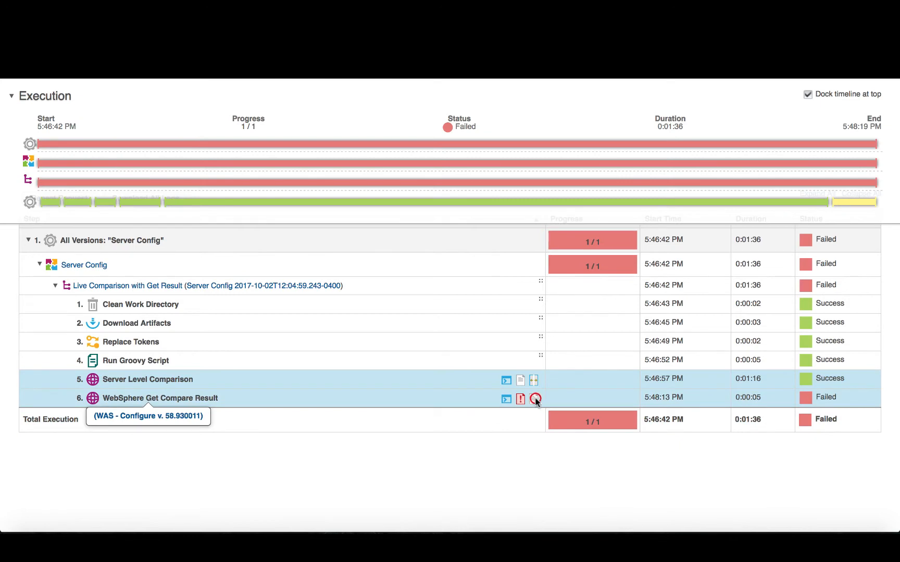
- Review the input properties of the WebSphere Get Compare Result step in the application process request log
{"action": "left_click", "coordinate": [535, 400]}
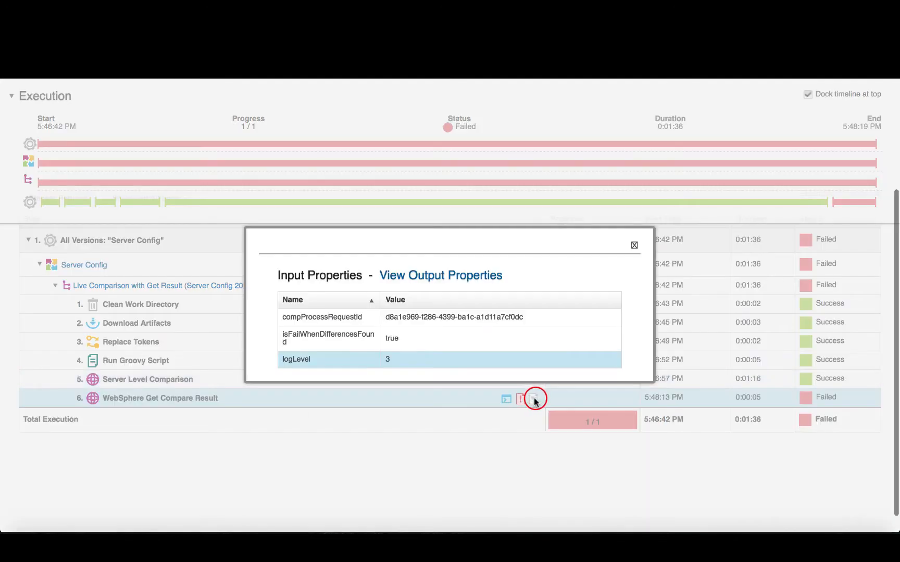
{"action": "left_click", "coordinate": [636, 244]}
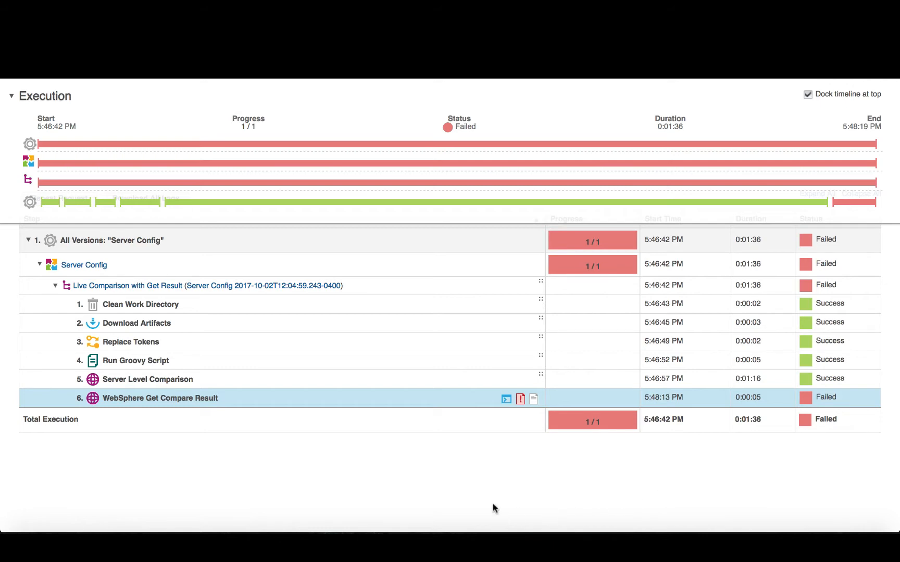
{"action": "scroll", "coordinate": [437, 486], "scroll_direction": "up", "scroll_amount": 3}
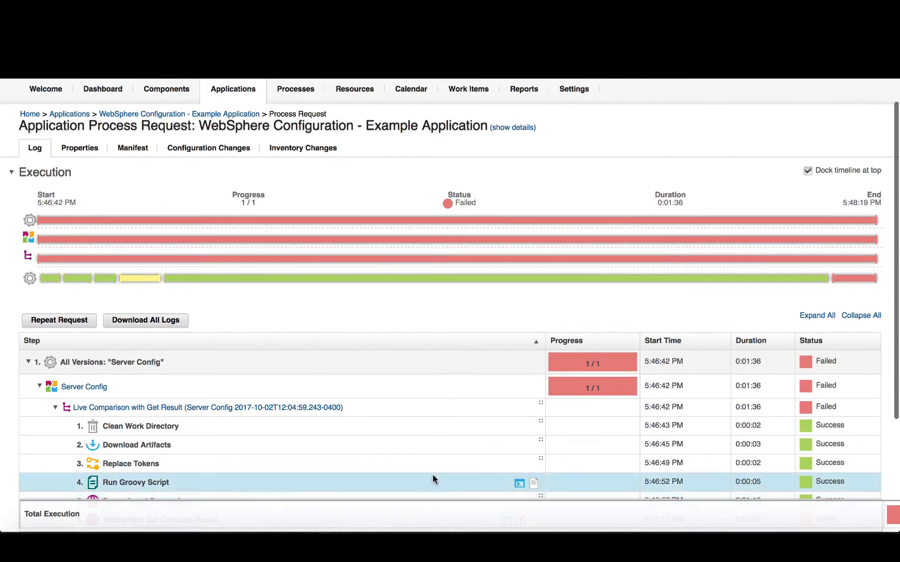
{"action": "scroll", "coordinate": [388, 195], "scroll_direction": "up", "scroll_amount": 1}
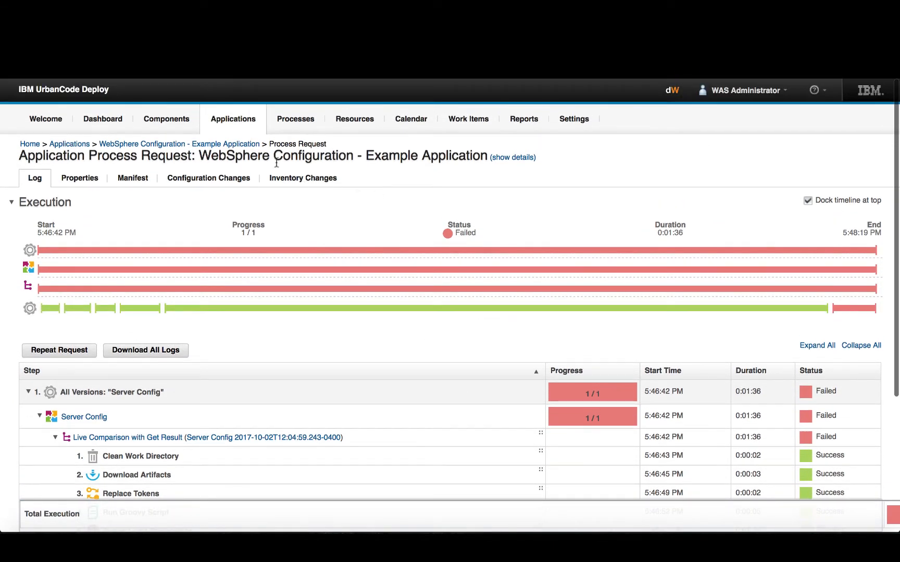
- Start a new scheduled process from the calendar for WebSphere Configuration - Example Application in the TEST environment
{"action": "left_click", "coordinate": [411, 120]}
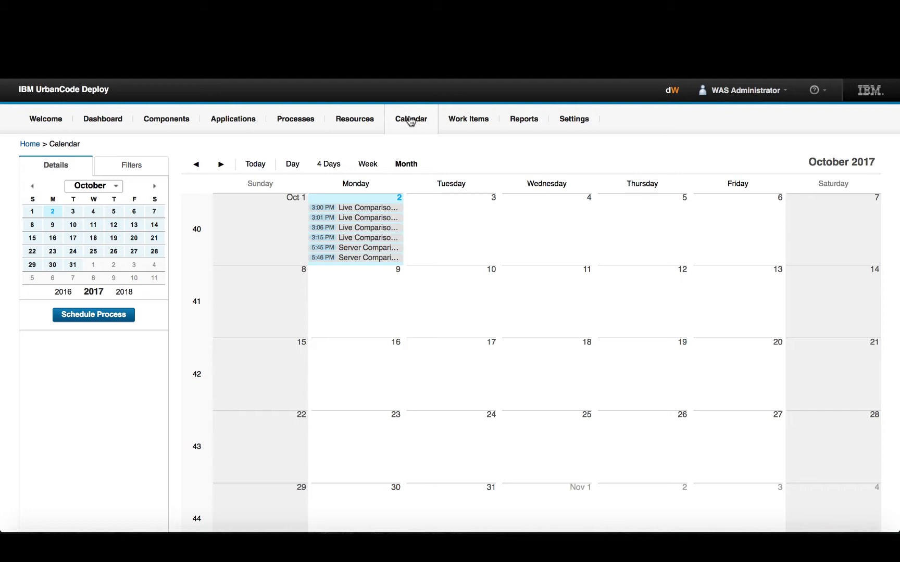
{"action": "left_click", "coordinate": [106, 316]}
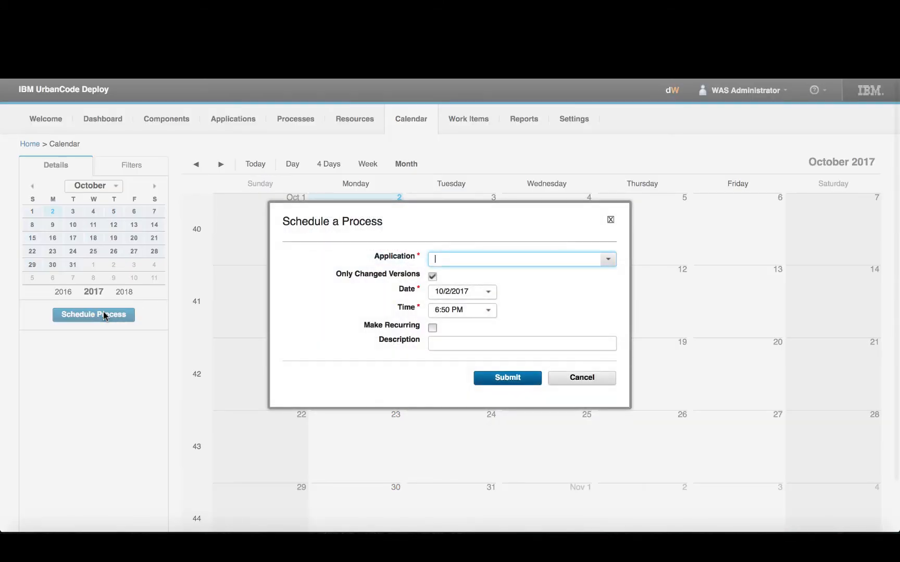
{"action": "left_click", "coordinate": [608, 258]}
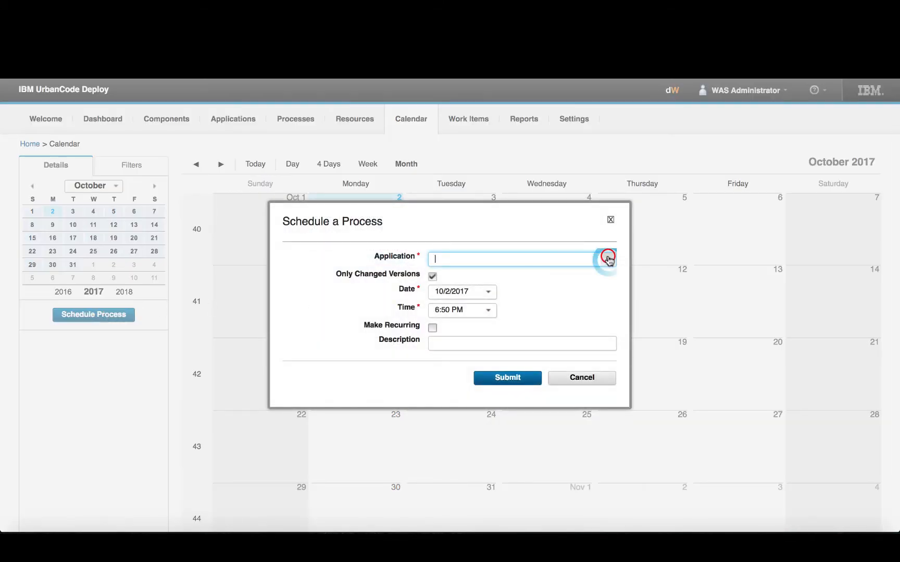
{"action": "left_click", "coordinate": [572, 280]}
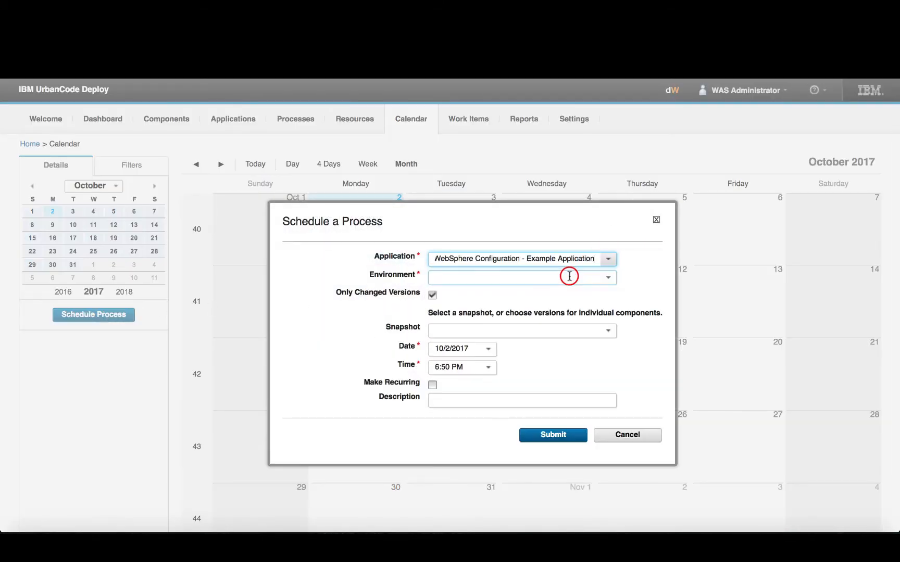
{"action": "left_click", "coordinate": [608, 278]}
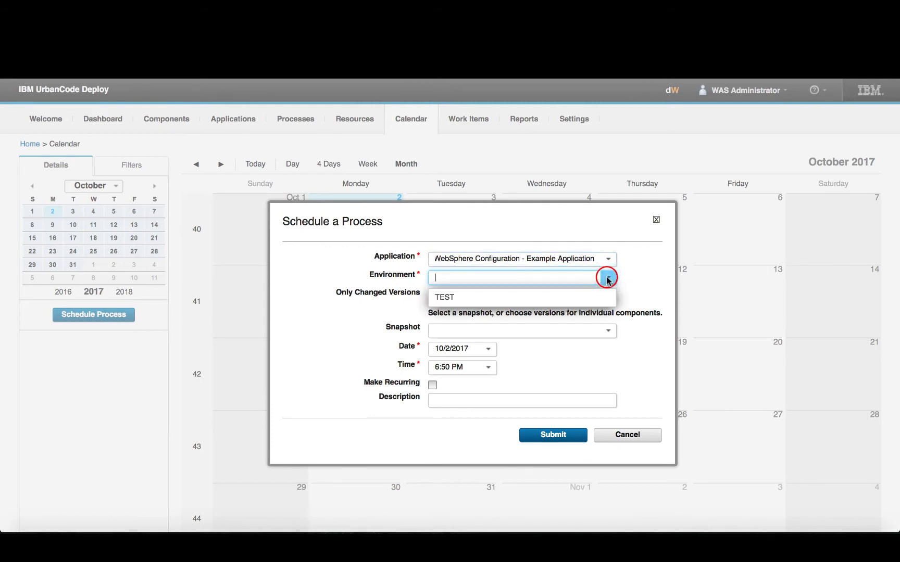
{"action": "left_click", "coordinate": [512, 295]}
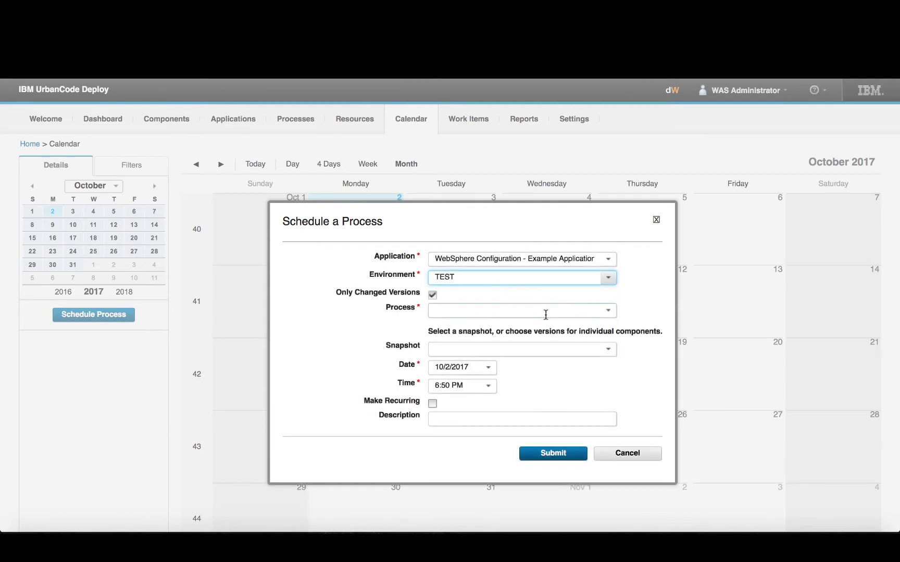
- Turn off Only Changed Versions and choose Server Comparison as the process to schedule
{"action": "left_click", "coordinate": [432, 295]}
{"action": "left_click", "coordinate": [608, 311]}
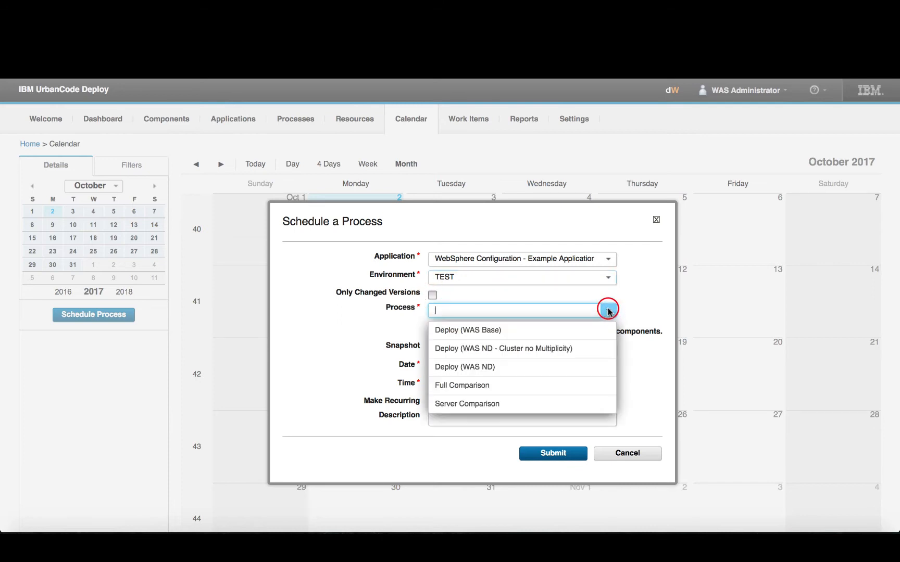
{"action": "left_click", "coordinate": [515, 404]}
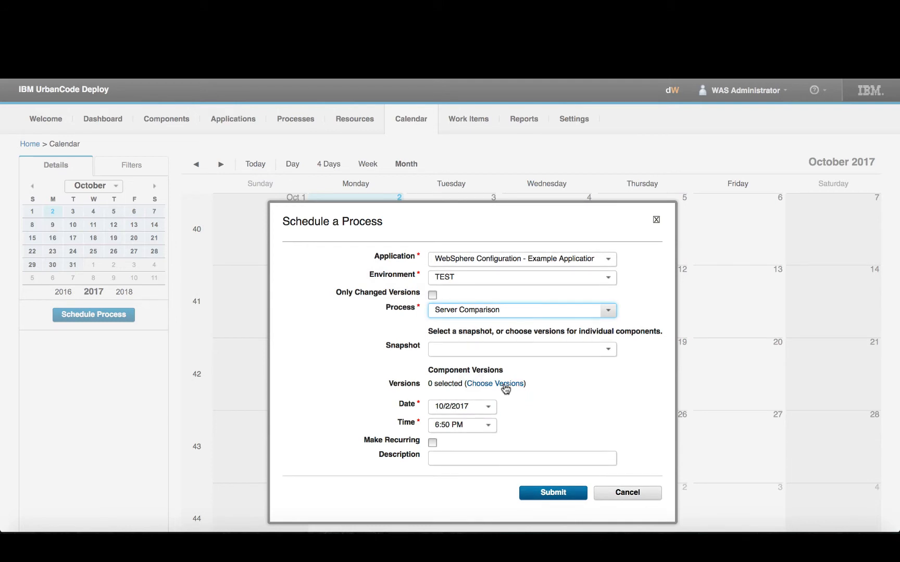
- Choose version 2017-10-02T12:04:59.243-0400 of the Server Config component and submit the scheduled Server Comparison process
{"action": "left_click", "coordinate": [504, 384]}
{"action": "left_click", "coordinate": [570, 329]}
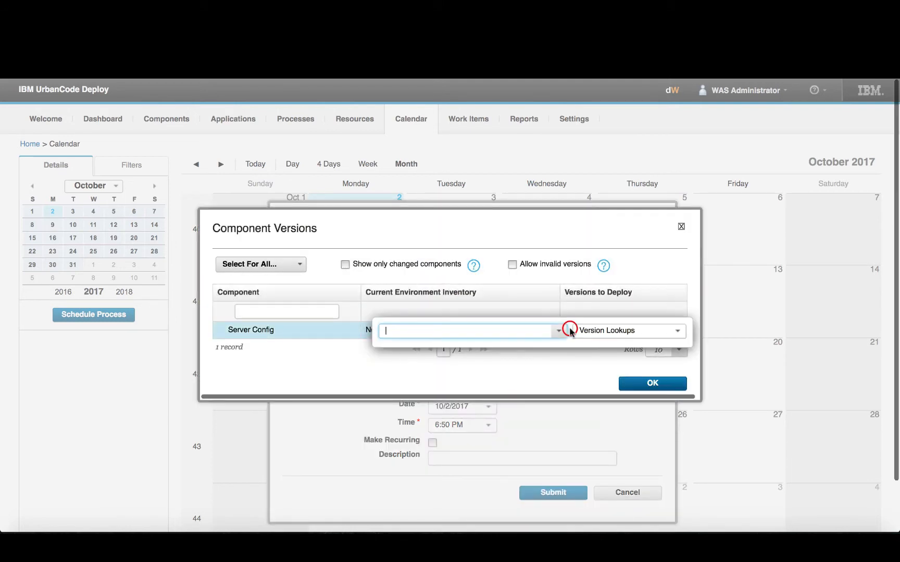
{"action": "left_click", "coordinate": [559, 330]}
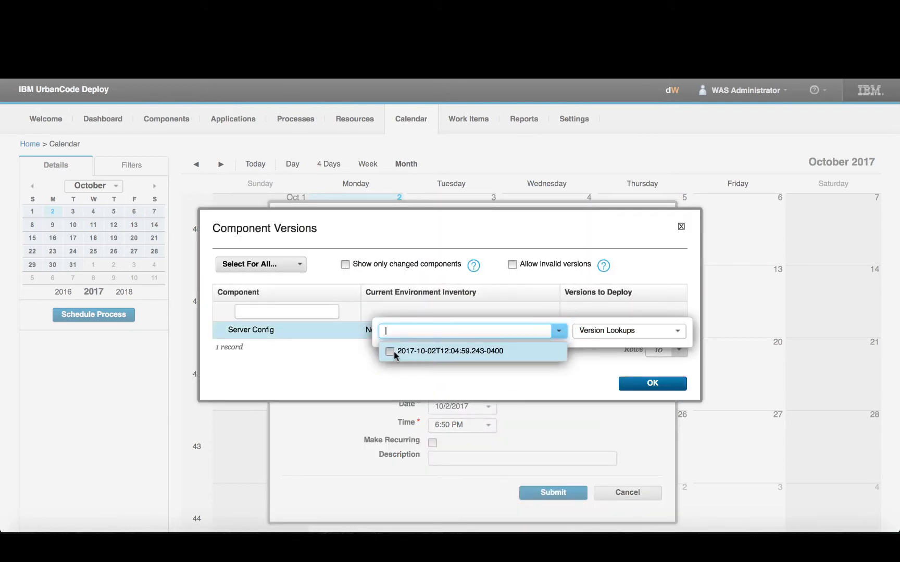
{"action": "left_click", "coordinate": [391, 352]}
{"action": "left_click", "coordinate": [637, 359]}
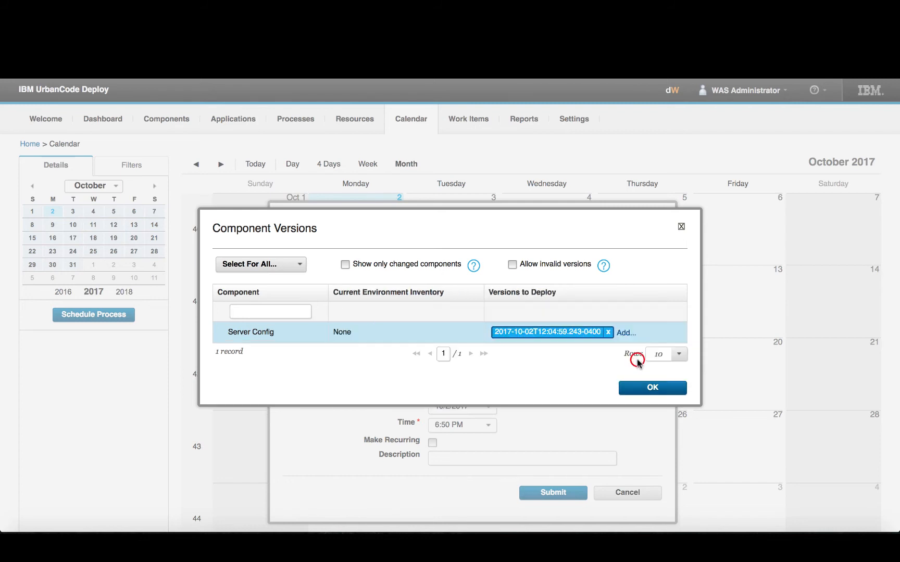
{"action": "left_click", "coordinate": [653, 388]}
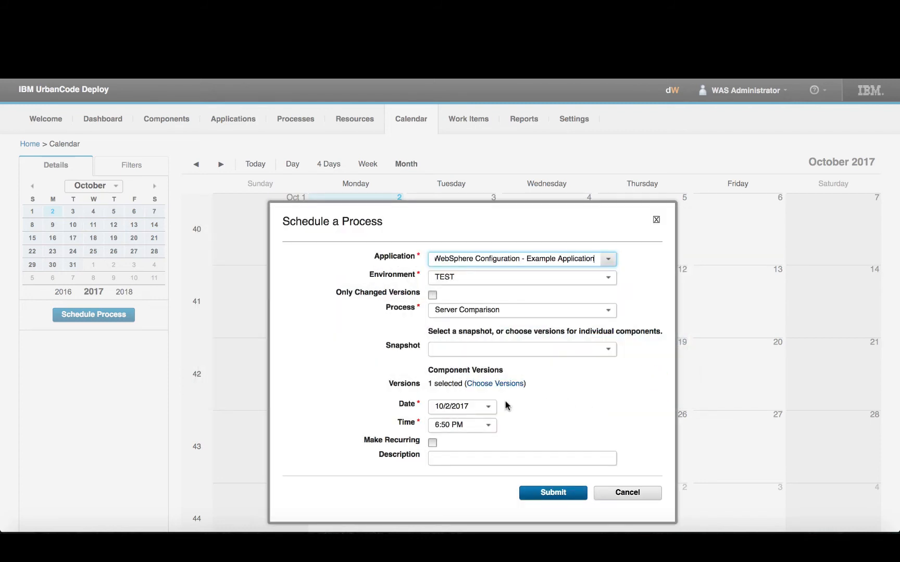
{"action": "left_click", "coordinate": [549, 492]}
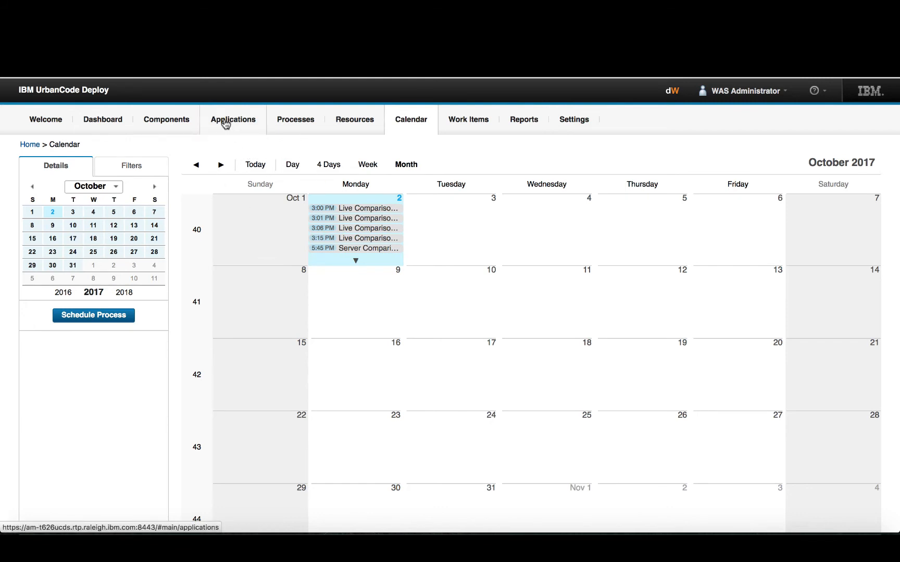
- Check all scheduled entries for October 2 in the calendar, and open the history of WebSphere Configuration - Example Application
{"action": "left_click", "coordinate": [355, 260]}
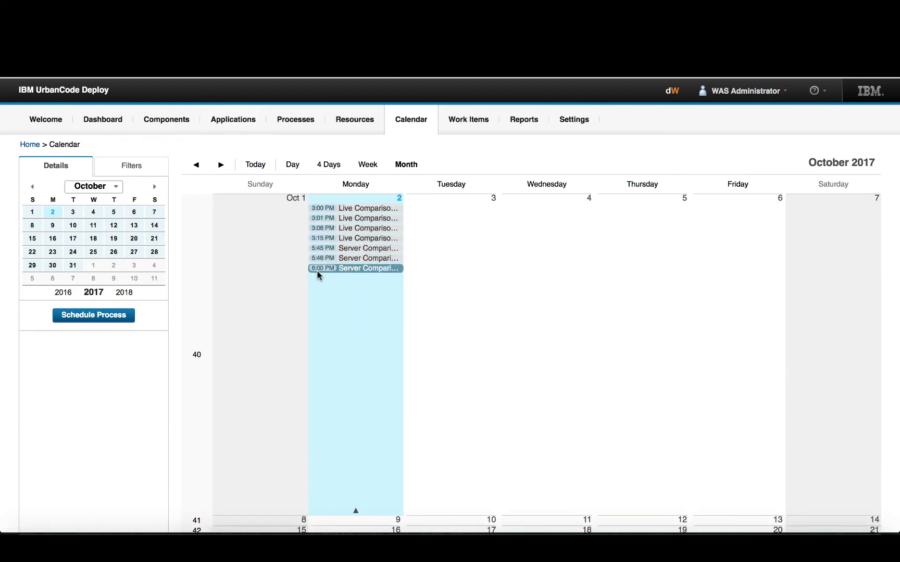
{"action": "left_click", "coordinate": [232, 121]}
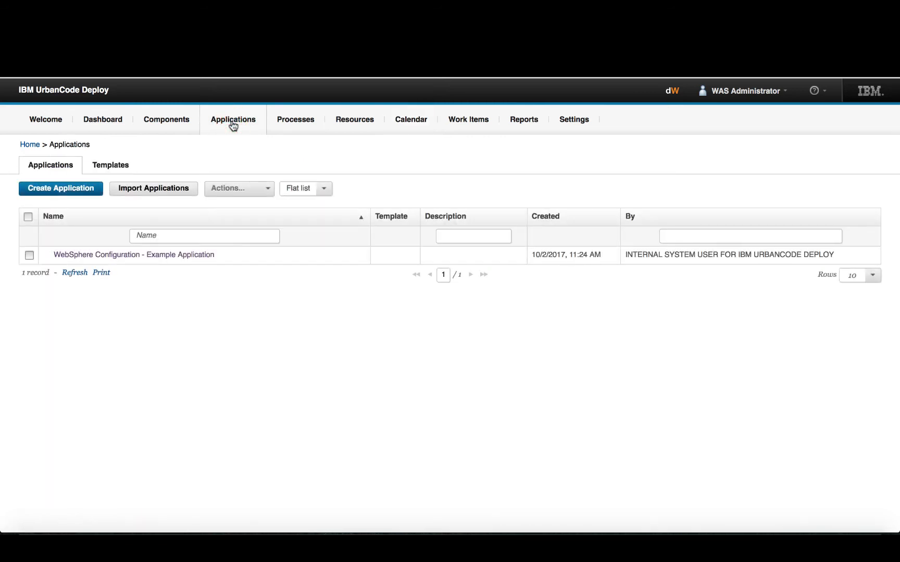
{"action": "left_click", "coordinate": [114, 255]}
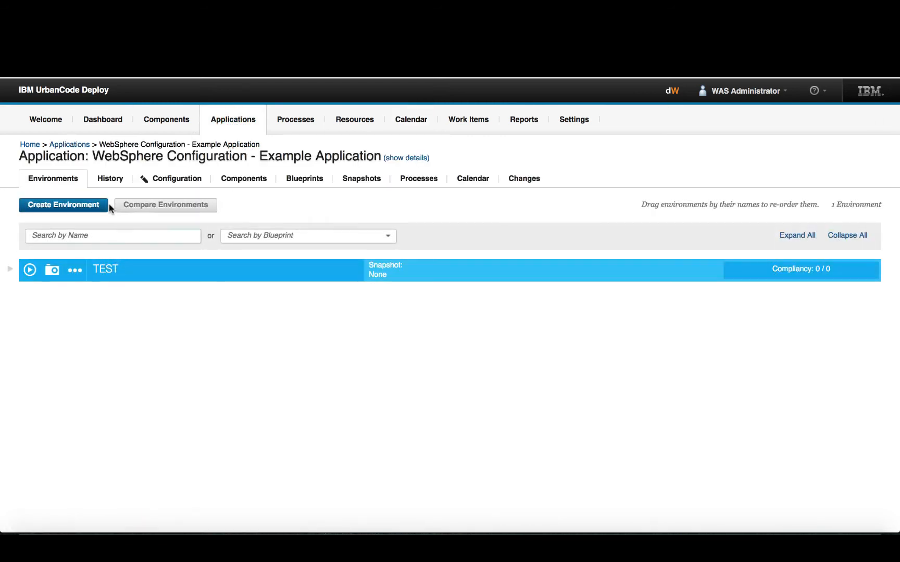
{"action": "left_click", "coordinate": [109, 181]}
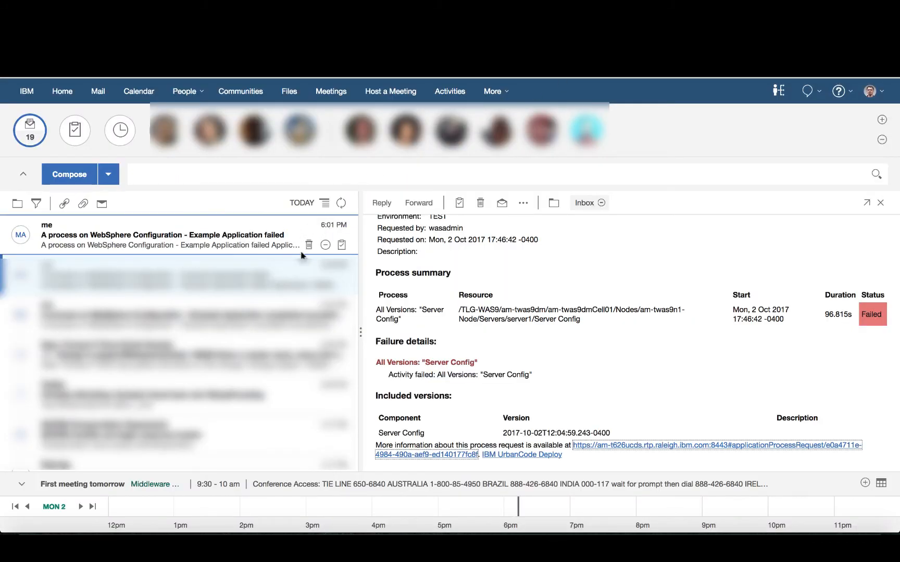
- In the mail inbox, read the newest process failure notification for WebSphere Configuration - Example Application and open its linked process request
{"action": "left_click", "coordinate": [271, 232]}
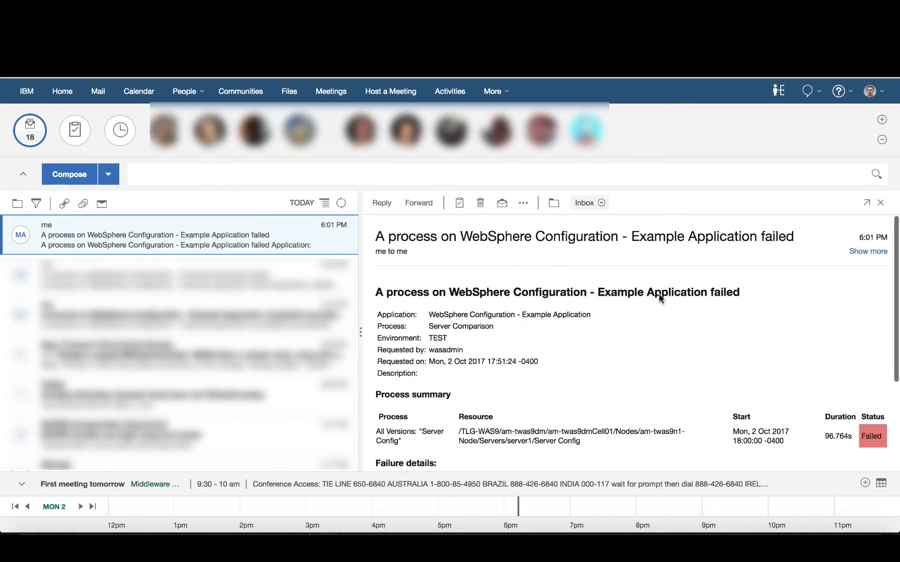
{"action": "scroll", "coordinate": [728, 442], "scroll_direction": "down", "scroll_amount": 5}
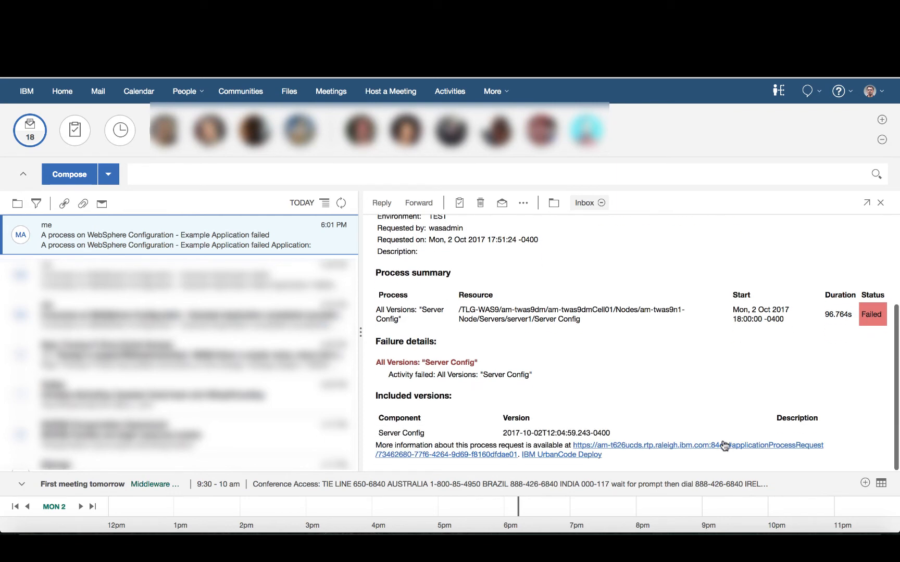
{"action": "left_click", "coordinate": [643, 447]}
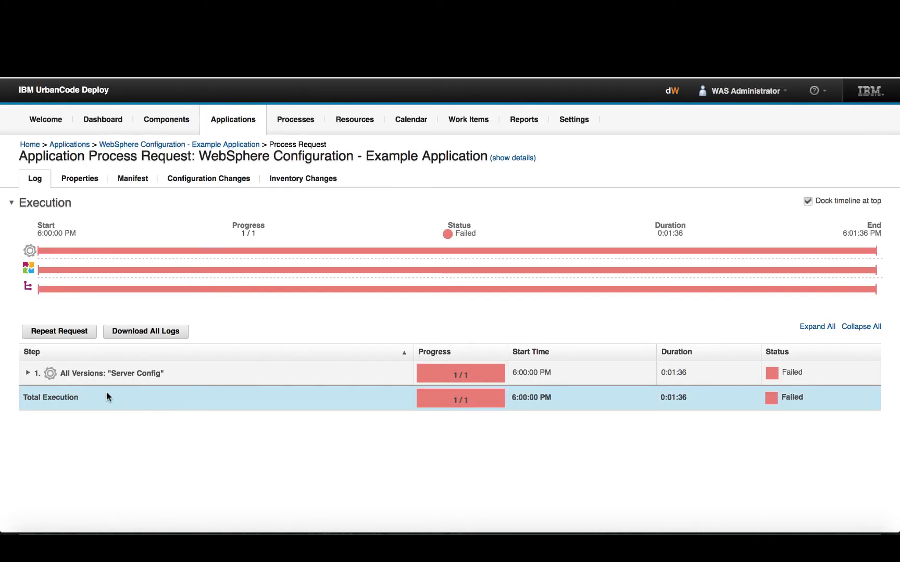
- Expand the process request log through All Versions and Server Config to the individual steps of Live Comparison with Get Result
{"action": "left_click", "coordinate": [27, 372]}
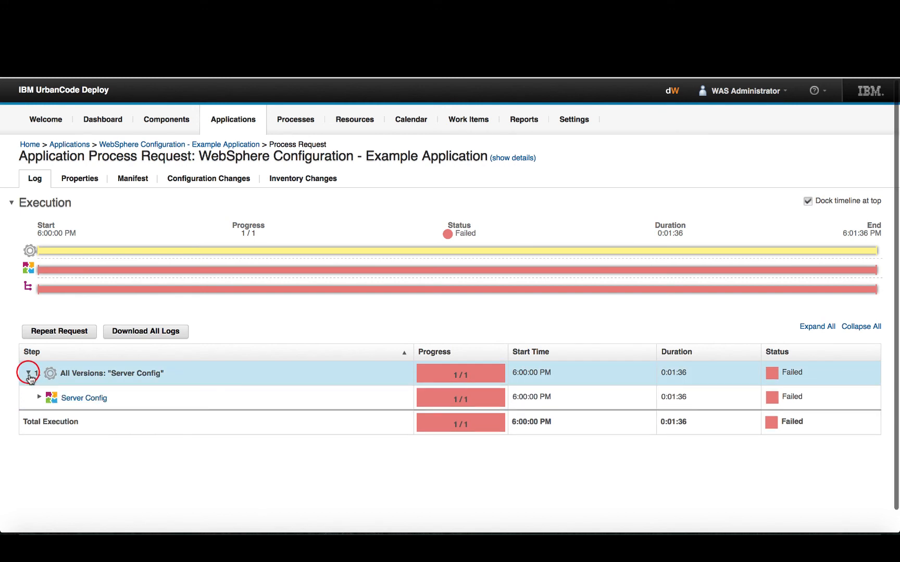
{"action": "left_click", "coordinate": [39, 398]}
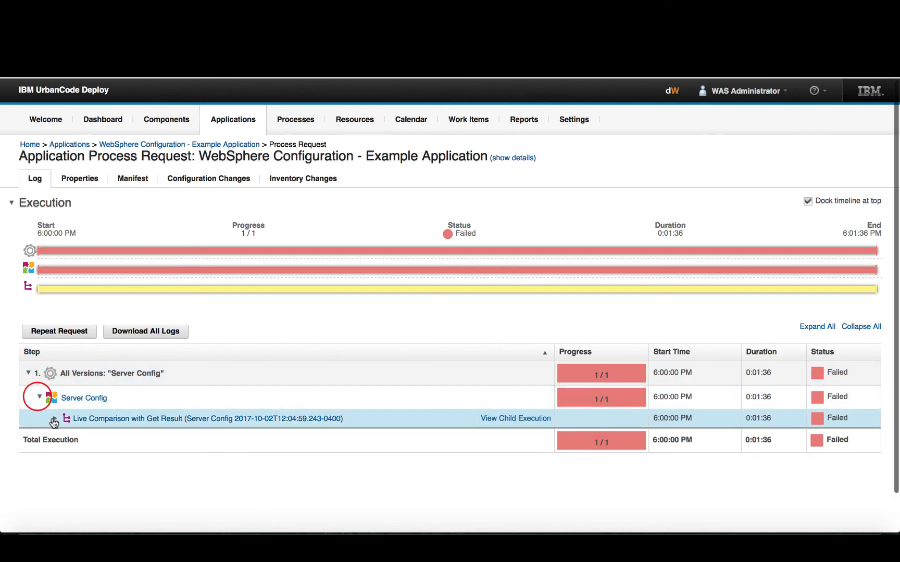
{"action": "left_click", "coordinate": [53, 419]}
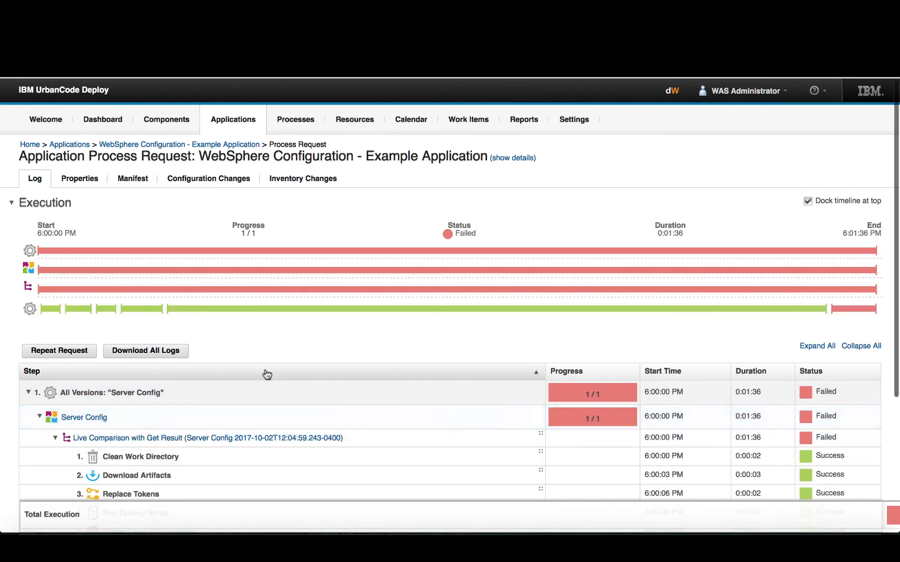
{"action": "scroll", "coordinate": [264, 372], "scroll_direction": "down", "scroll_amount": 5}
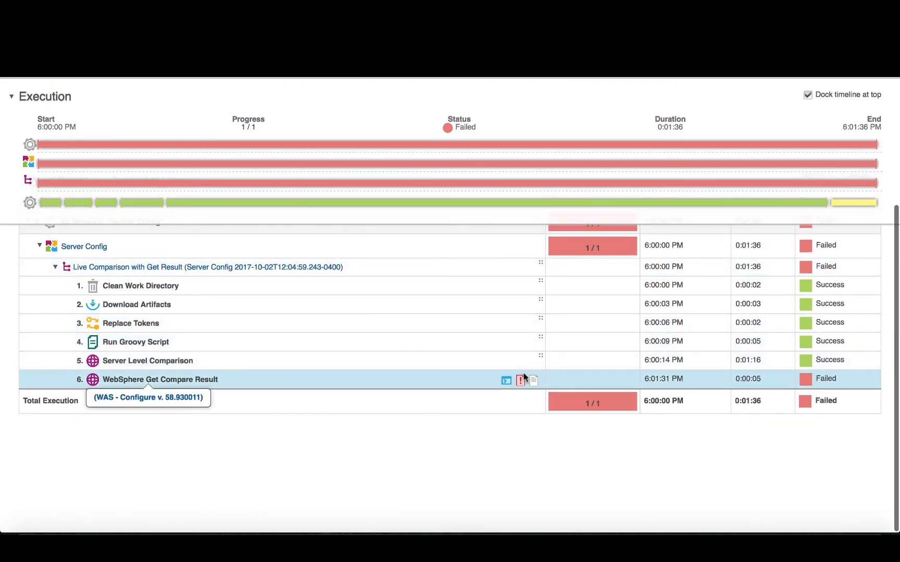
- Inspect the Server Level Comparison differences from server1 down to JavaVirtualMachine0 and compare that virtual machine's local and discovered properties
{"action": "left_click", "coordinate": [535, 361]}
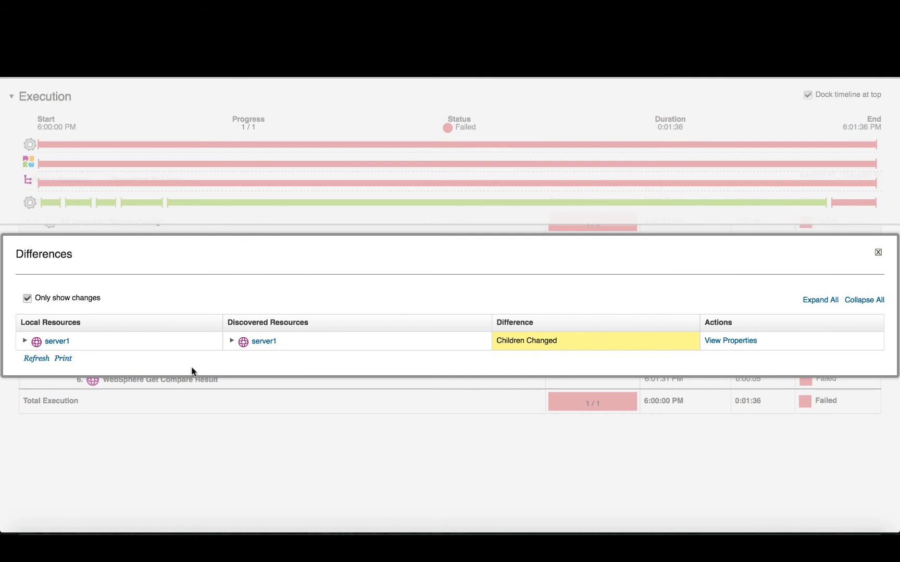
{"action": "left_click", "coordinate": [25, 341]}
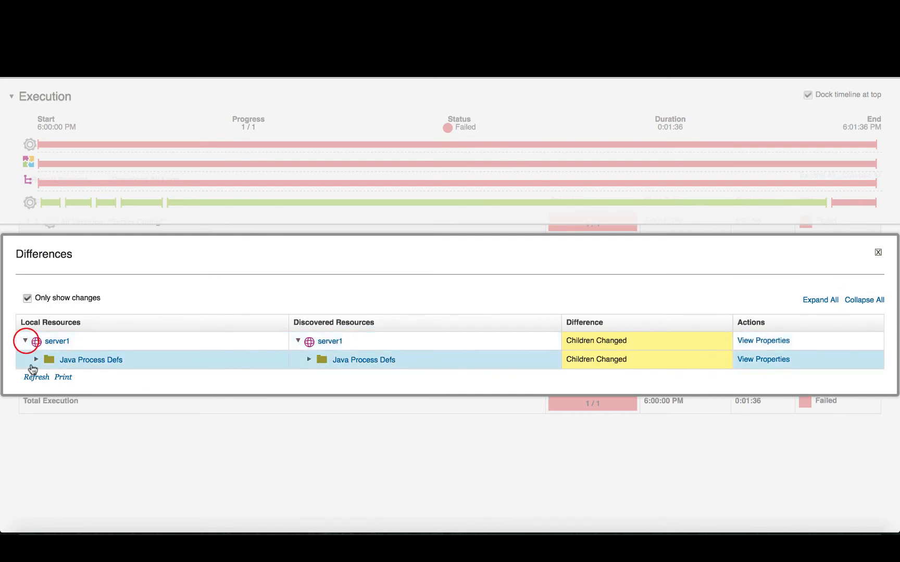
{"action": "left_click", "coordinate": [36, 359]}
{"action": "left_click", "coordinate": [53, 378]}
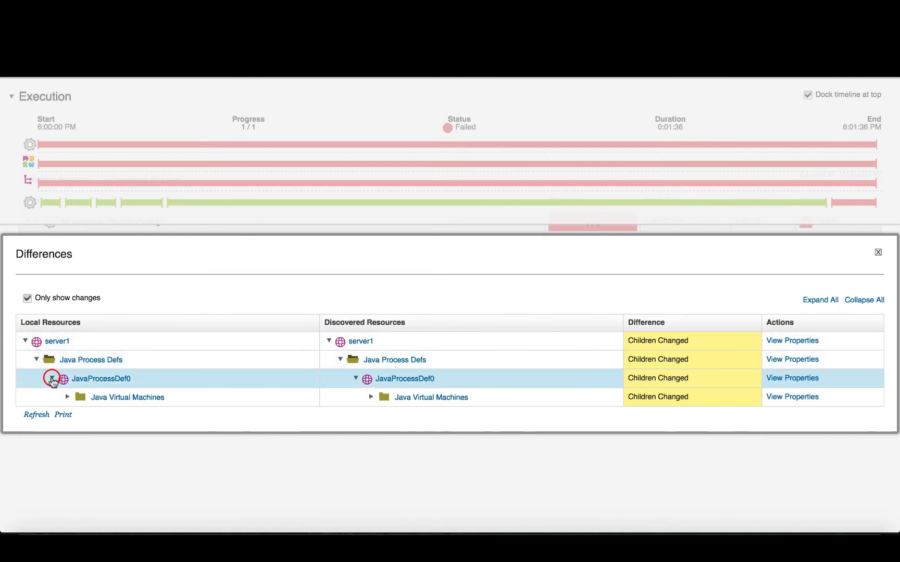
{"action": "left_click", "coordinate": [67, 397]}
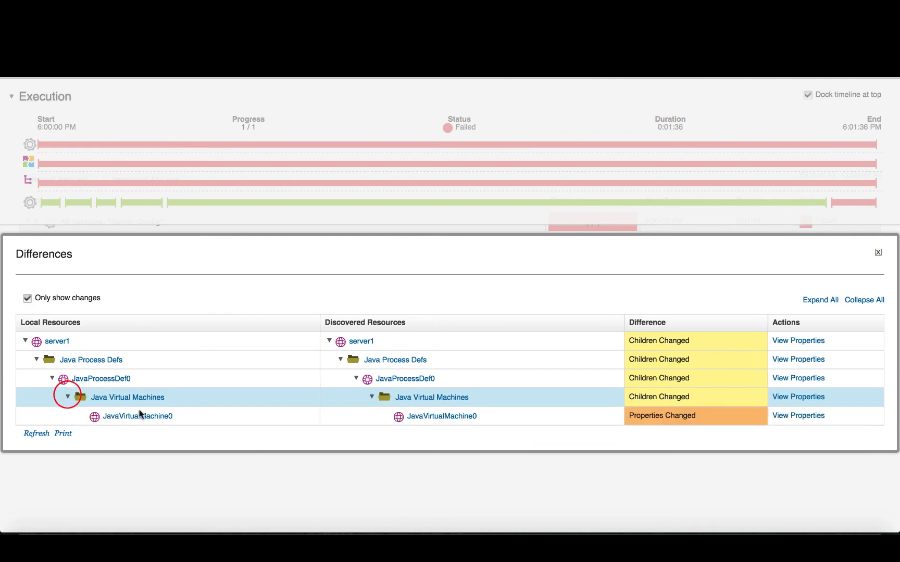
{"action": "left_click", "coordinate": [786, 417]}
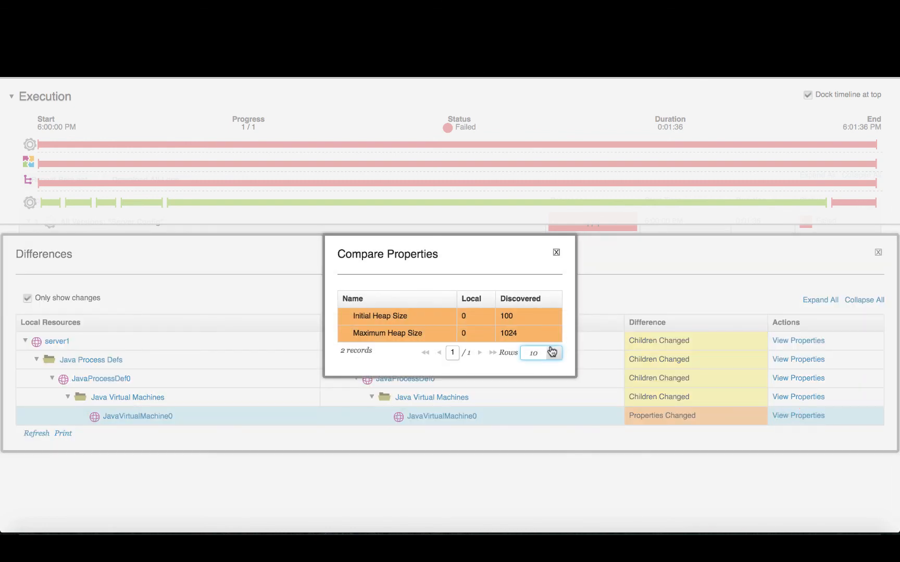